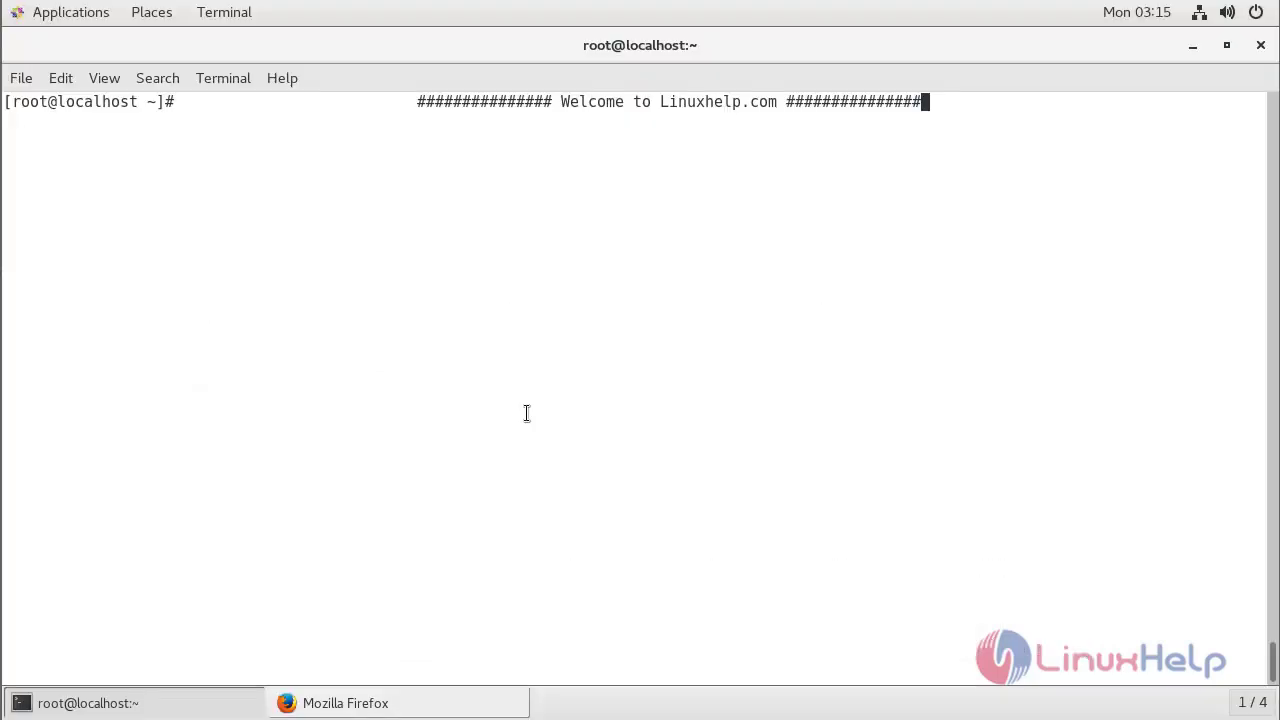
# Check OpManager.service with systemctl status (active, exited), then bring Firefox to the front.
pyautogui.press('Return')
pyautogui.press('Return')
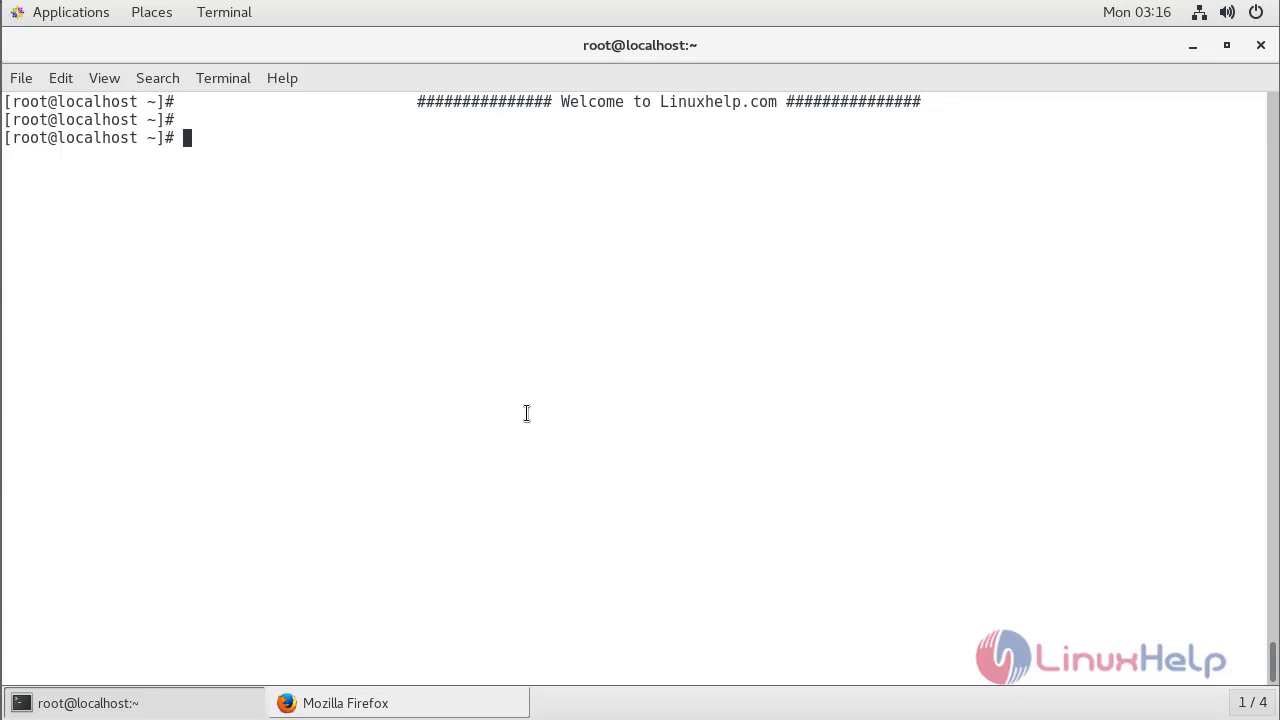
pyautogui.write('systemctl st')
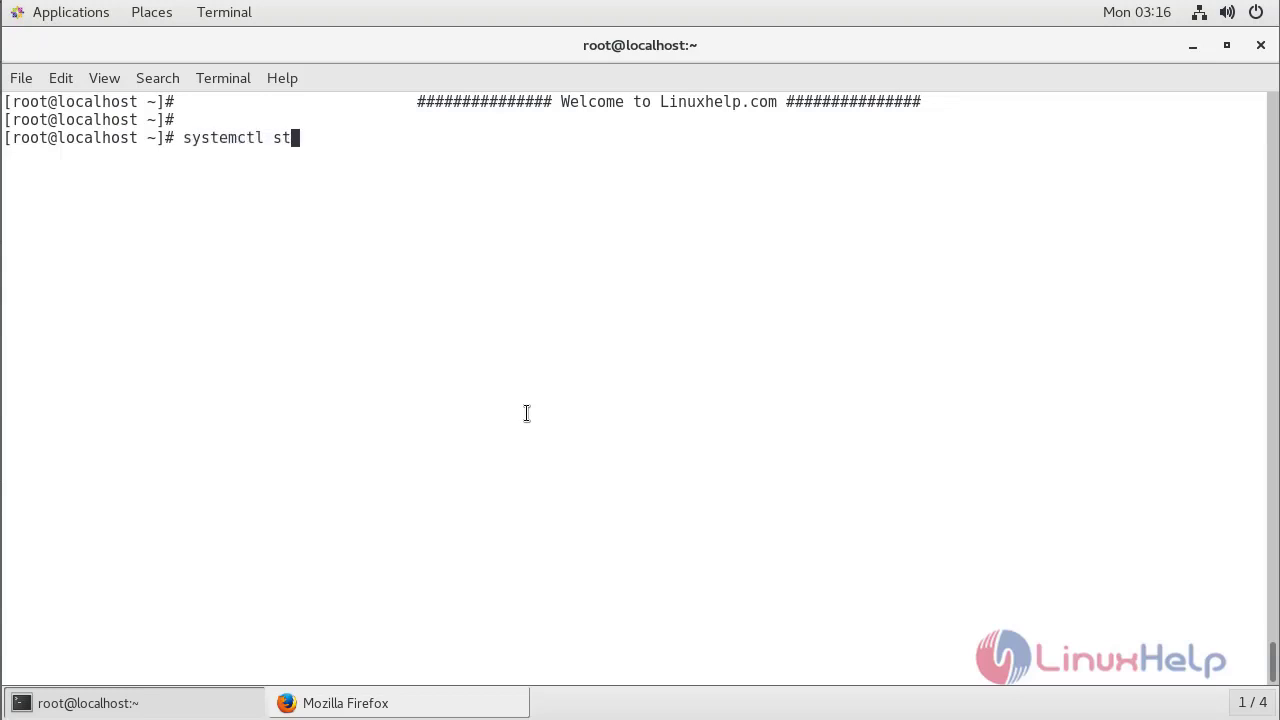
pyautogui.write('atus OpMAMN')
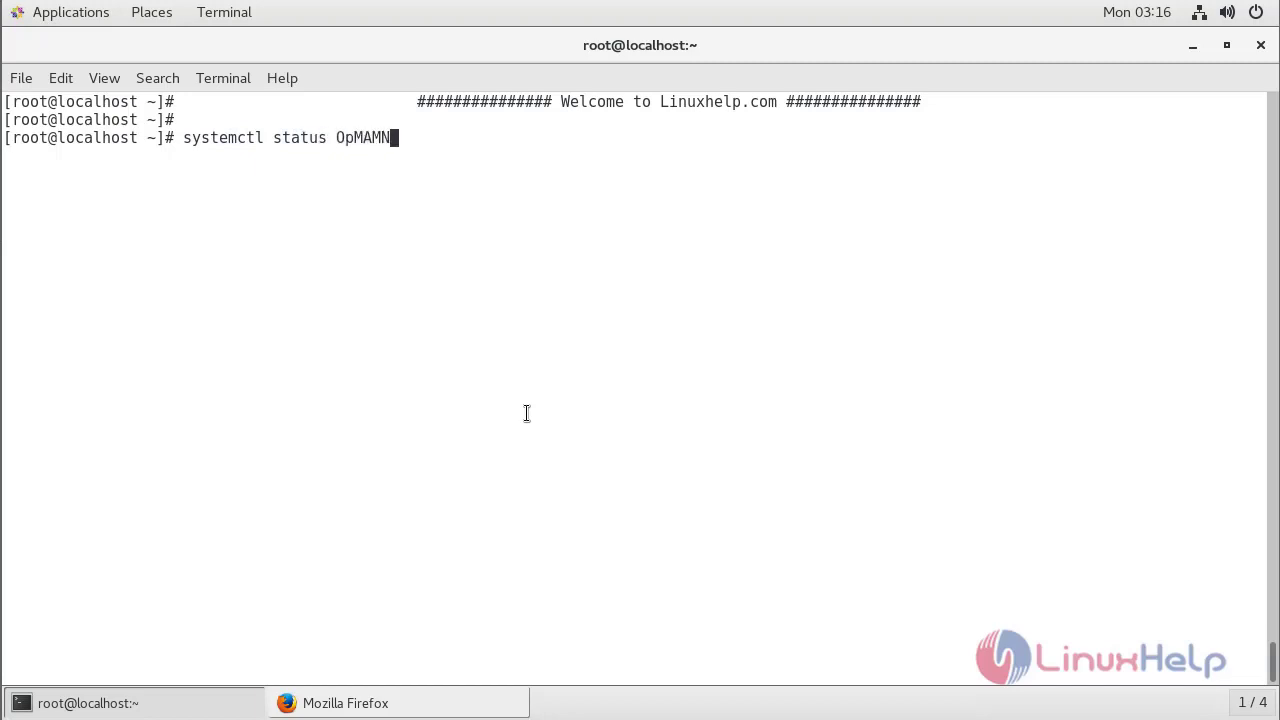
pyautogui.press('BackSpace')
pyautogui.press('BackSpace')
pyautogui.press('BackSpace')
pyautogui.press('Tab')
pyautogui.write('anager')
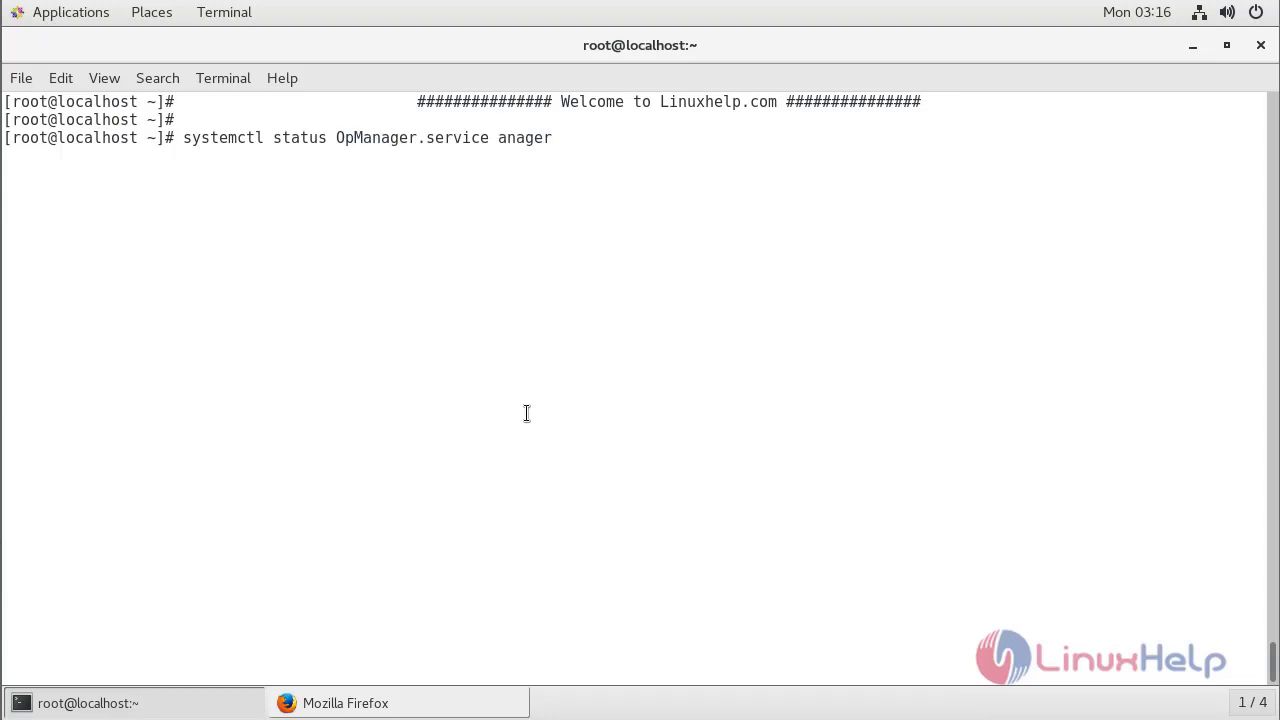
pyautogui.press('BackSpace')
pyautogui.press('BackSpace')
pyautogui.press('BackSpace')
pyautogui.press('BackSpace')
pyautogui.press('BackSpace')
pyautogui.press('BackSpace')
pyautogui.press('BackSpace')
pyautogui.press('Return')
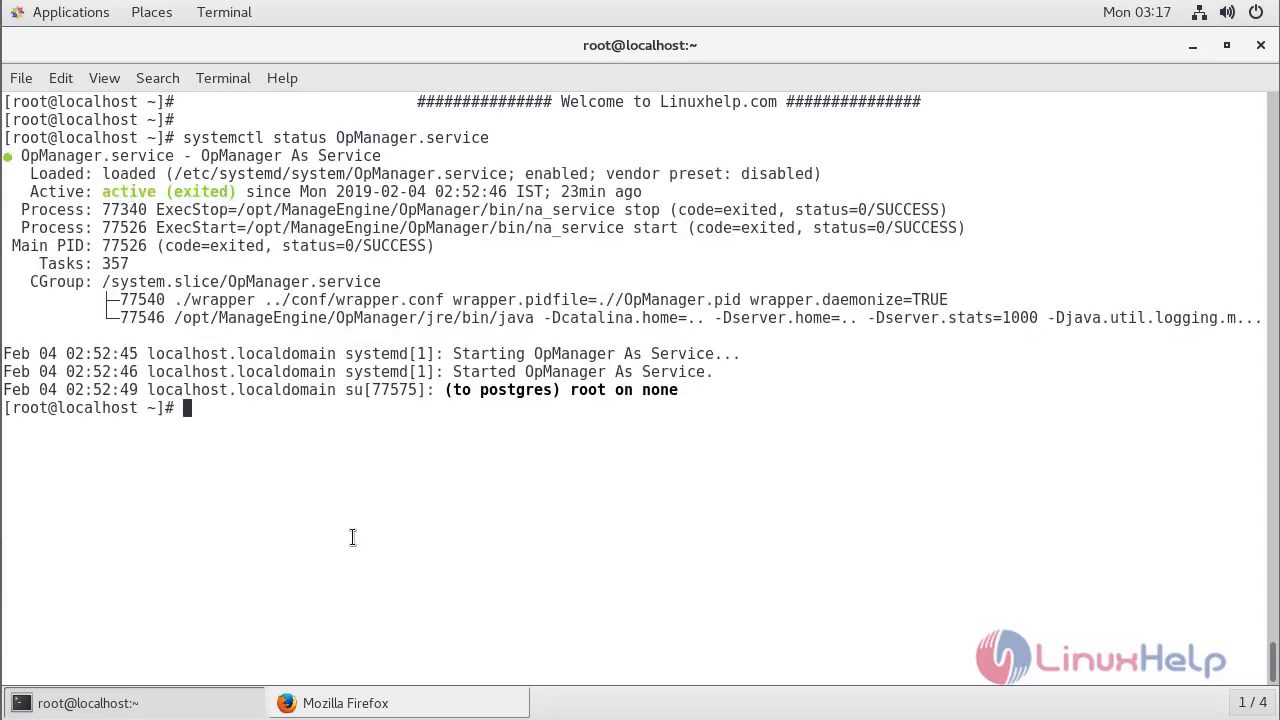
pyautogui.click(341, 703)
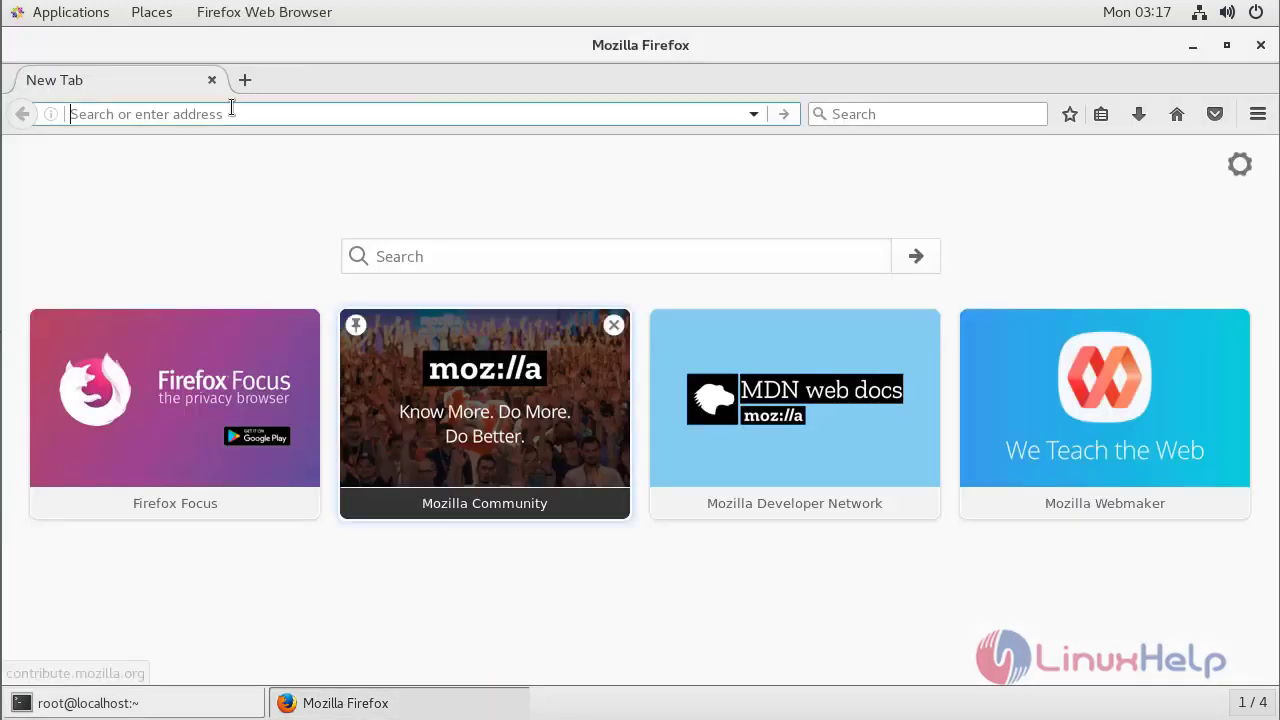
# Load the OpManager console at 192.168.7.225:8000 and log in with the admin credentials.
pyautogui.click(231, 106)
pyautogui.write('192.1568')
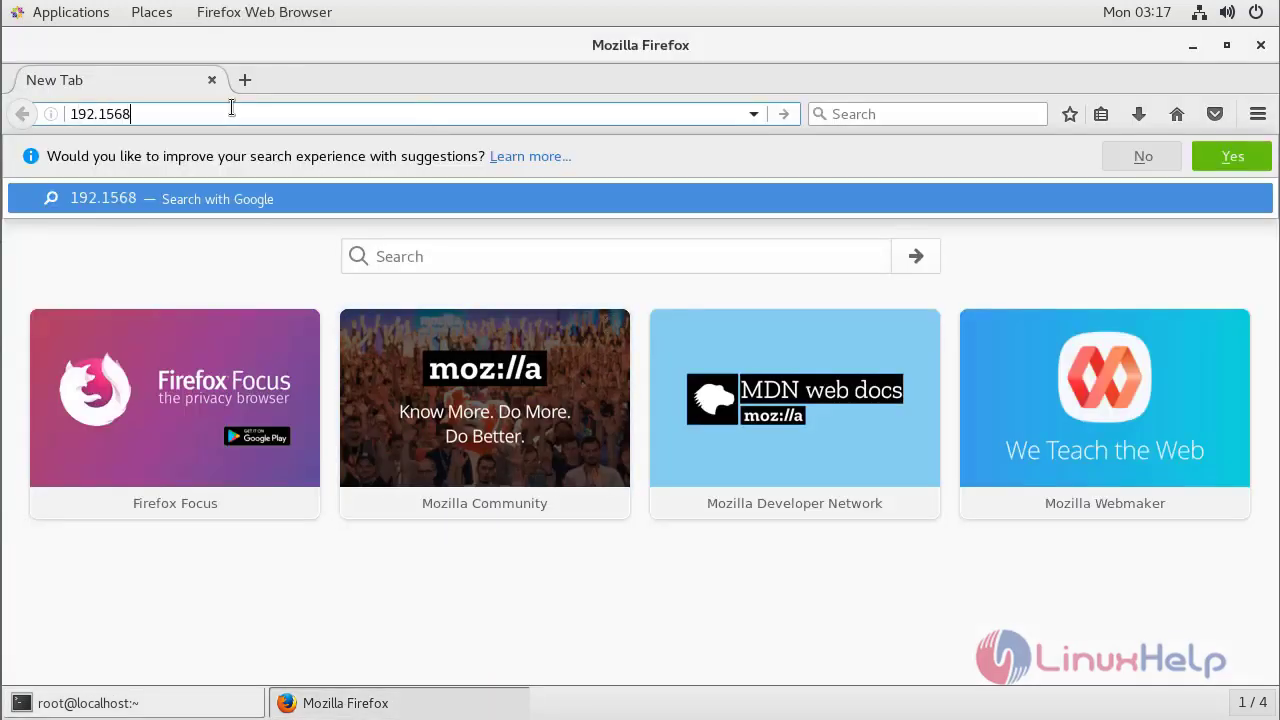
pyautogui.press('BackSpace')
pyautogui.press('BackSpace')
pyautogui.press('BackSpace')
pyautogui.write('68.7.225')
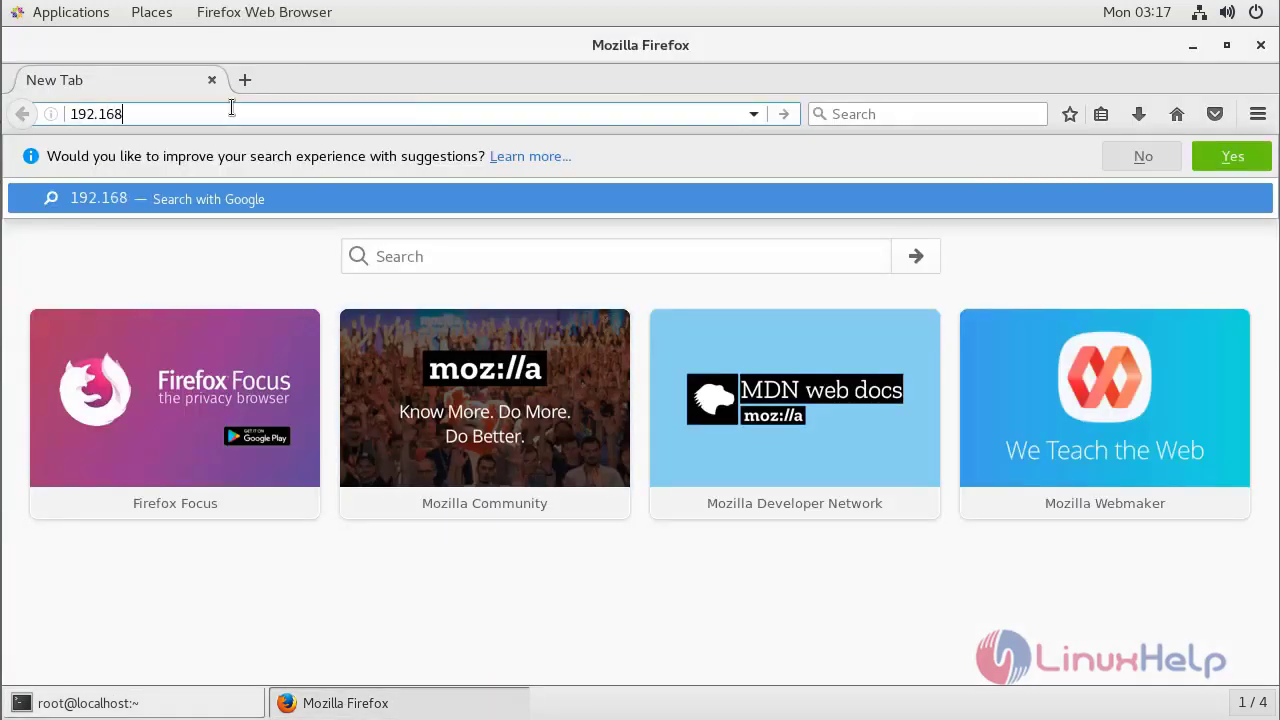
pyautogui.write(':')
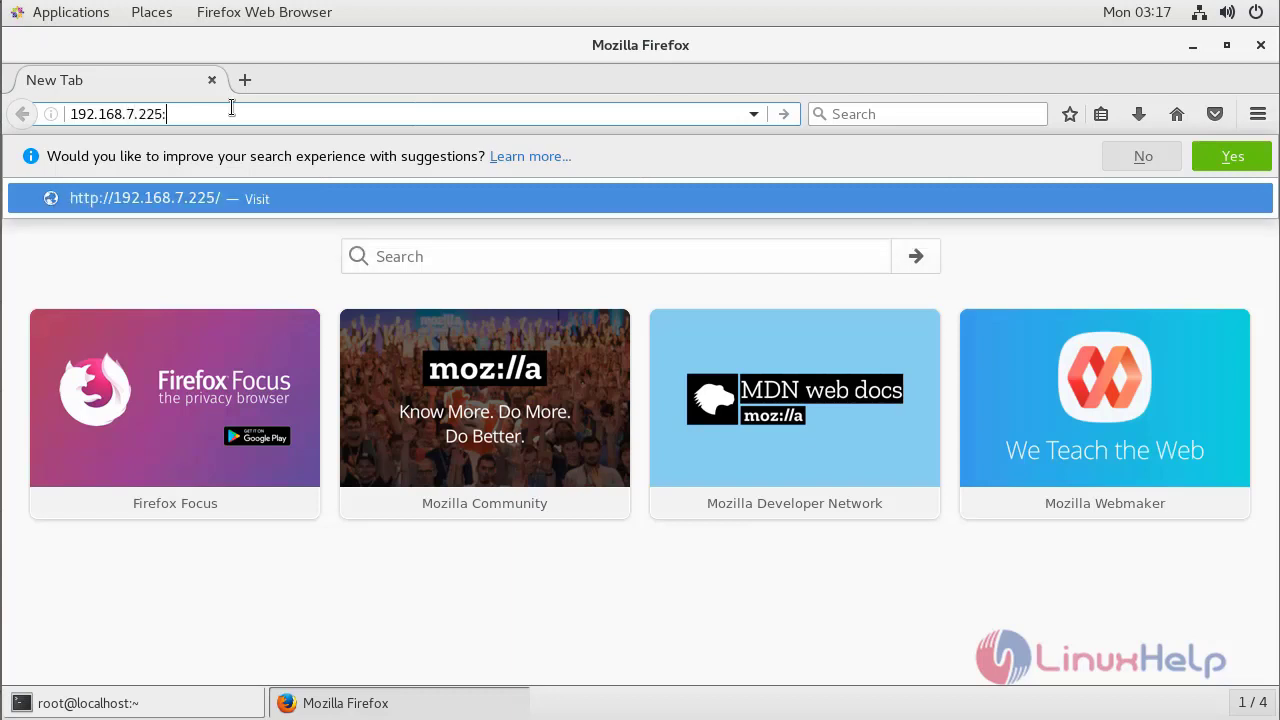
pyautogui.write('8000')
pyautogui.press('Return')
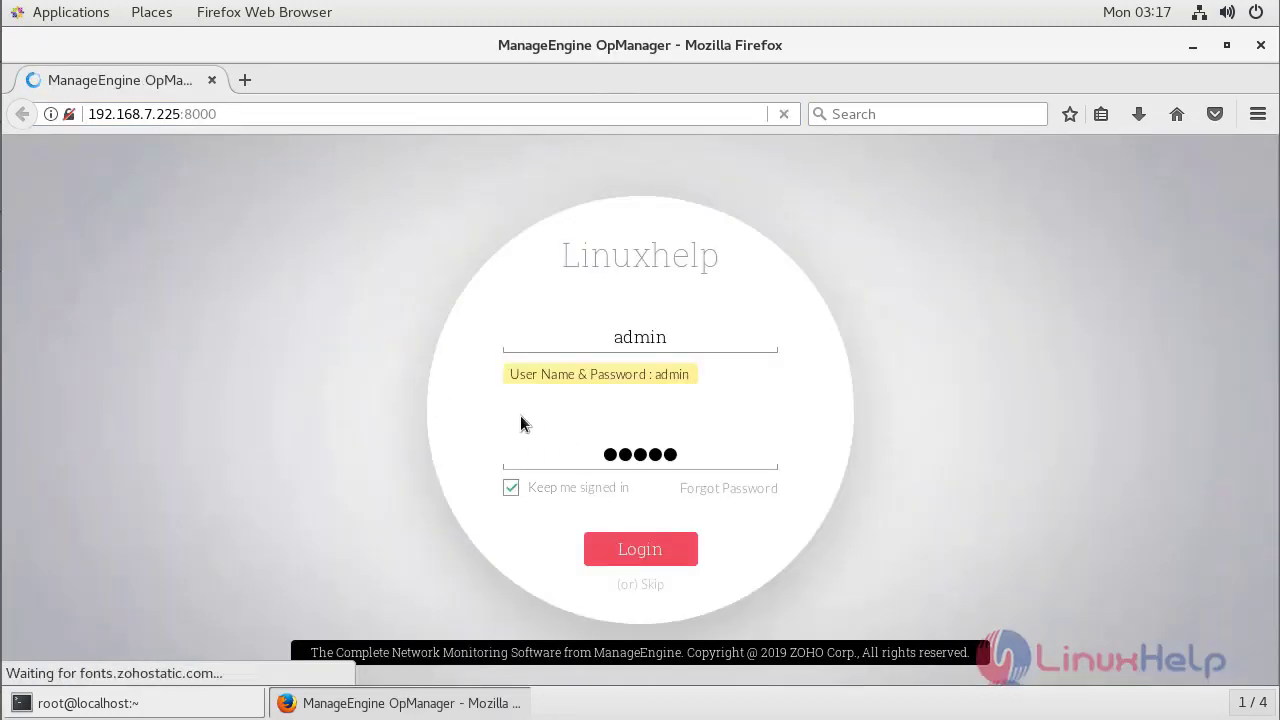
pyautogui.click(636, 553)
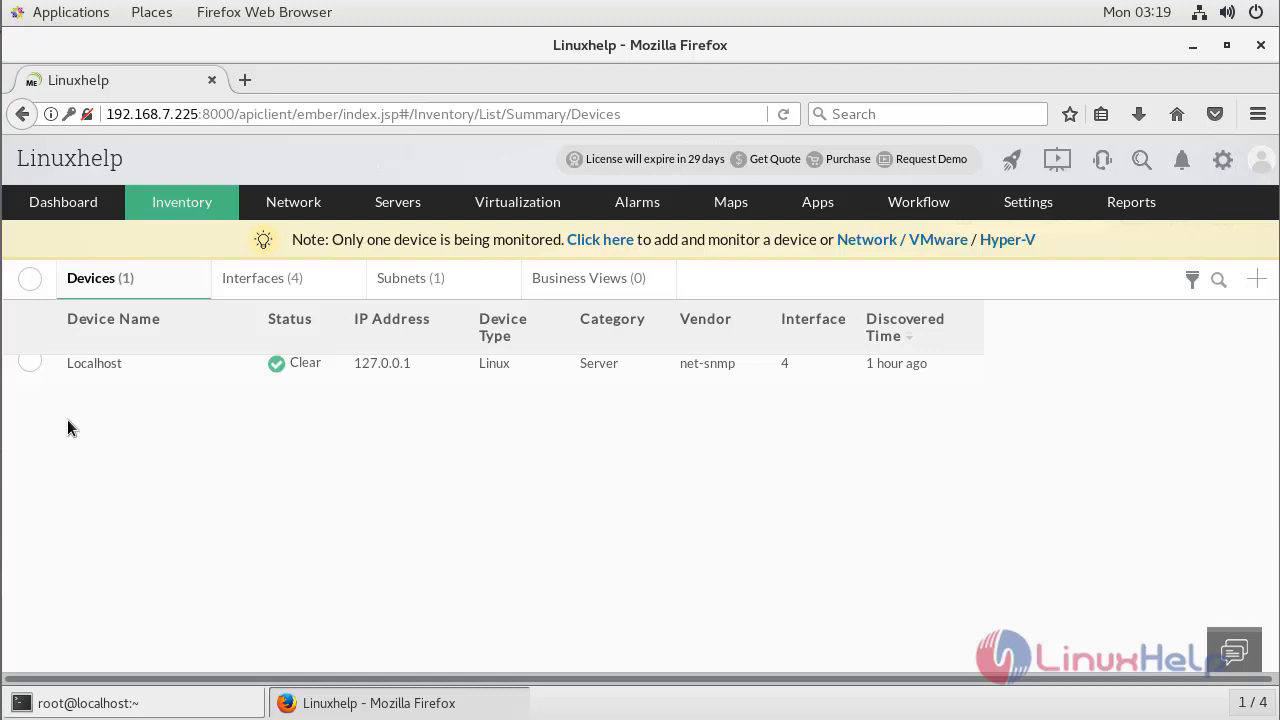
# Go to Basic Settings > User Management and start adding a new user.
pyautogui.moveTo(1016, 209)
pyautogui.click(913, 244)
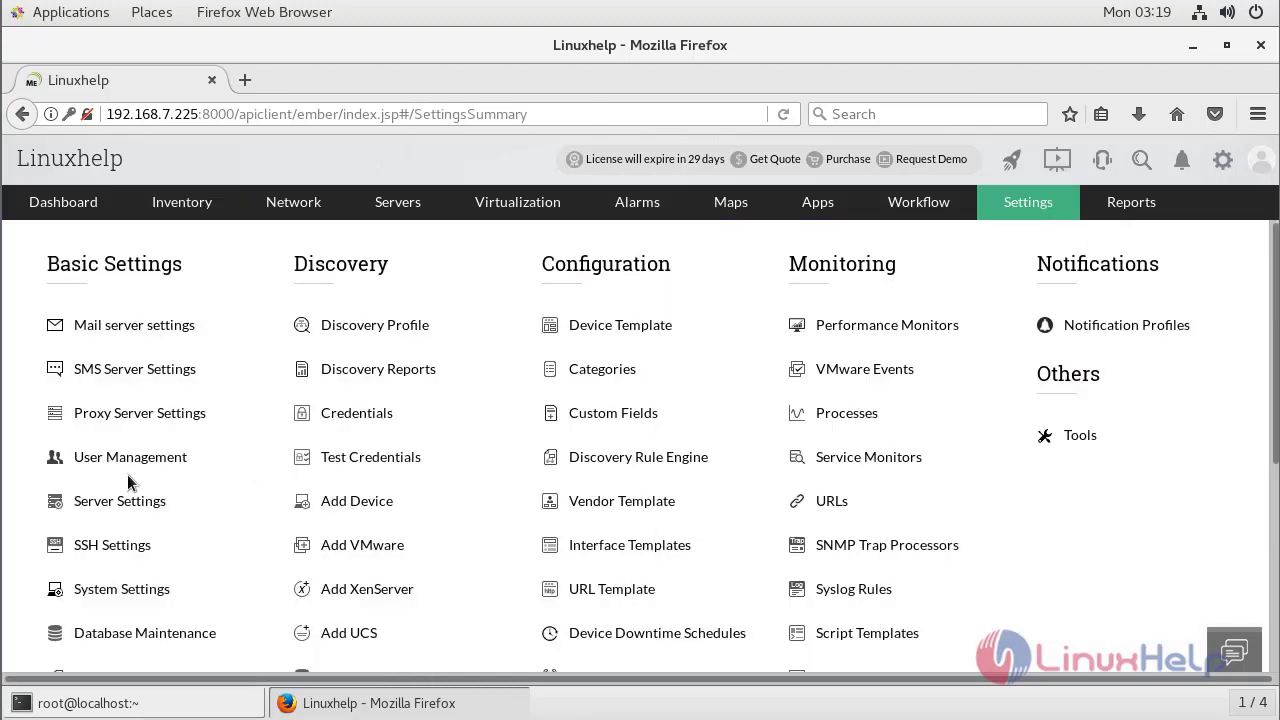
pyautogui.click(121, 462)
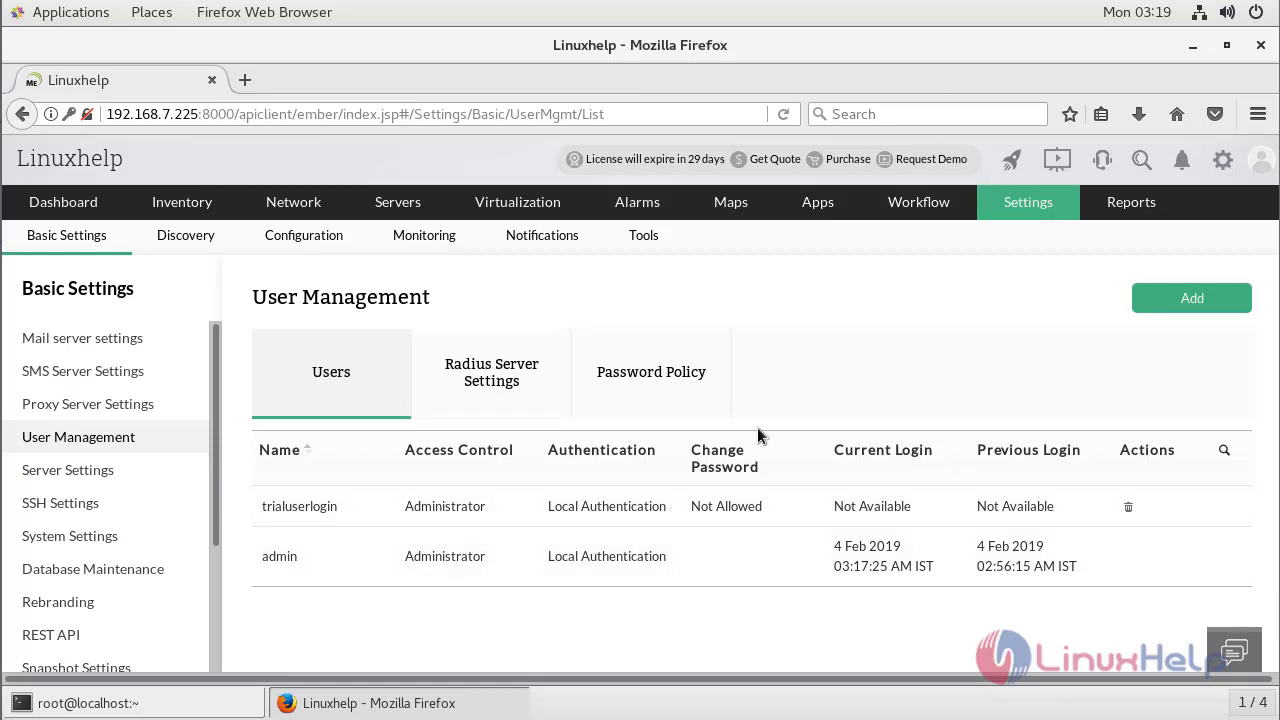
pyautogui.click(1185, 302)
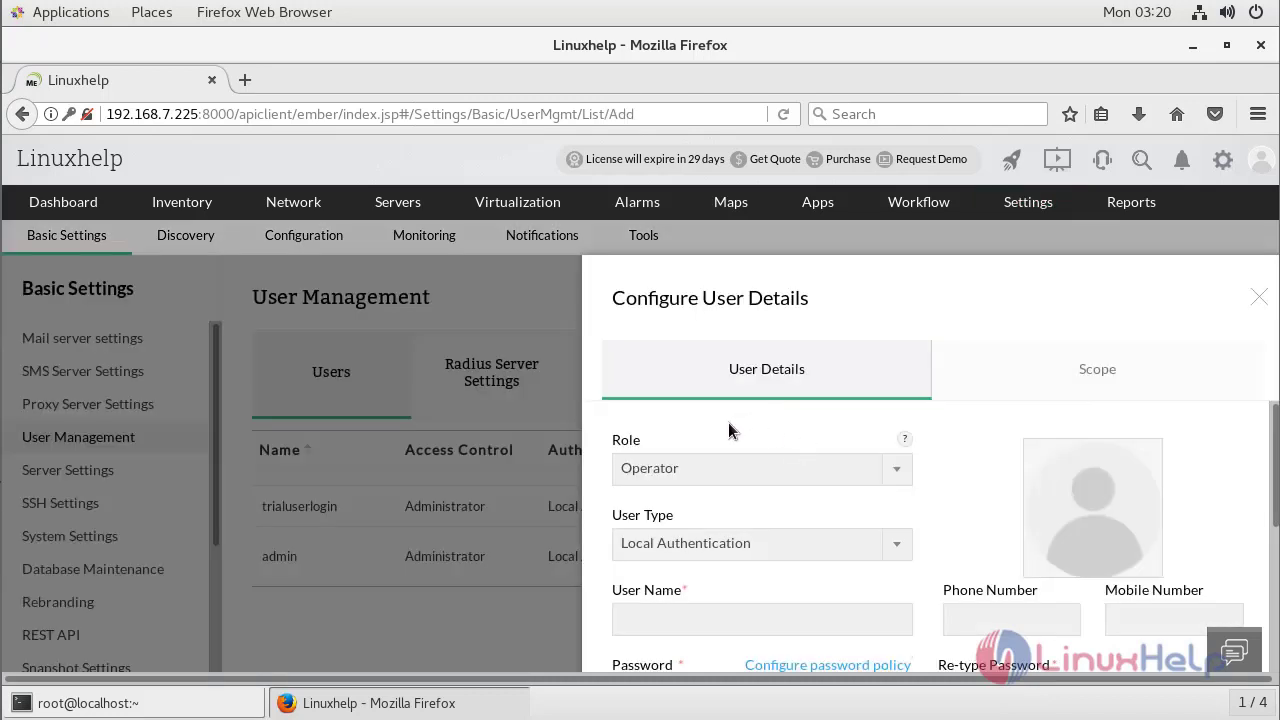
pyautogui.click(752, 471)
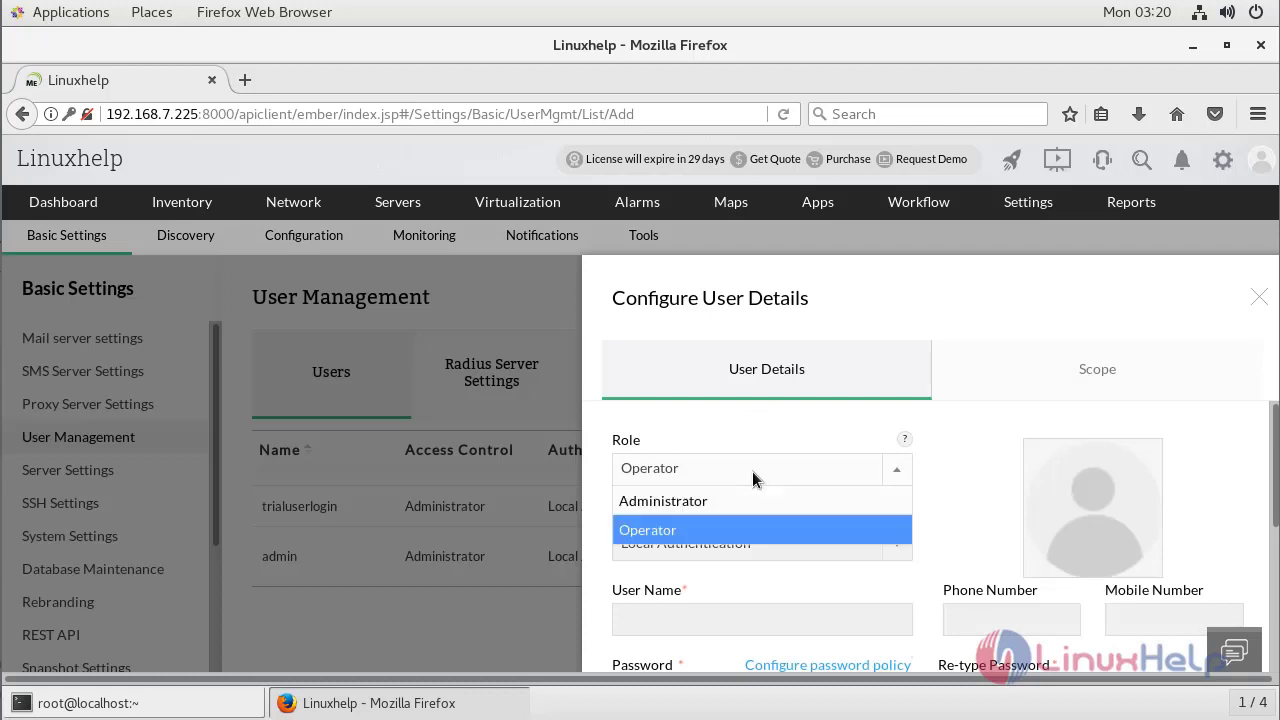
pyautogui.click(723, 538)
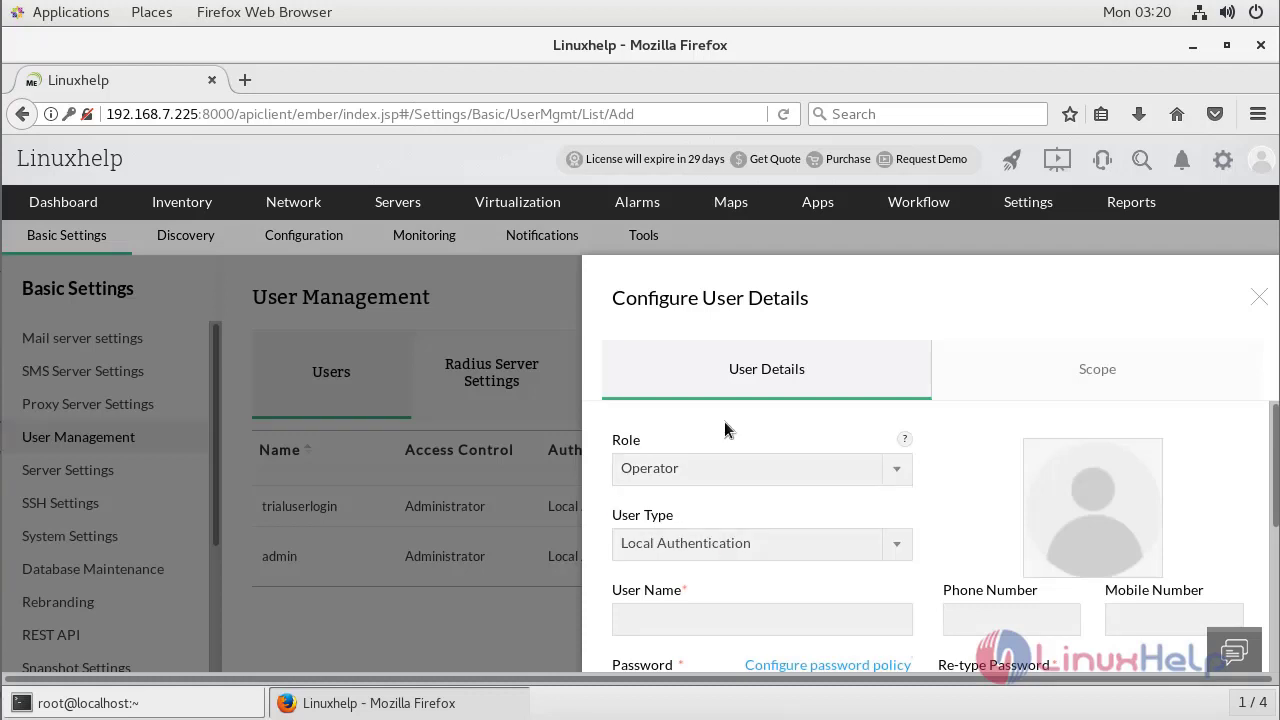
pyautogui.click(711, 478)
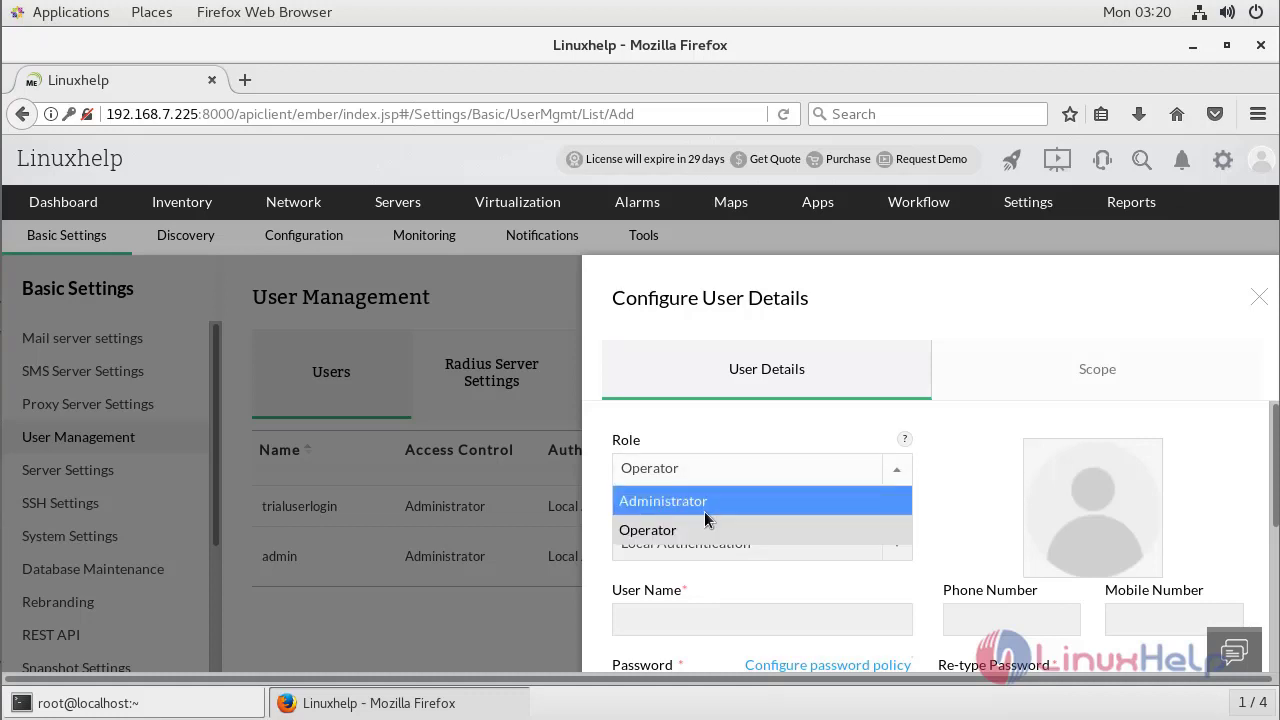
pyautogui.click(707, 507)
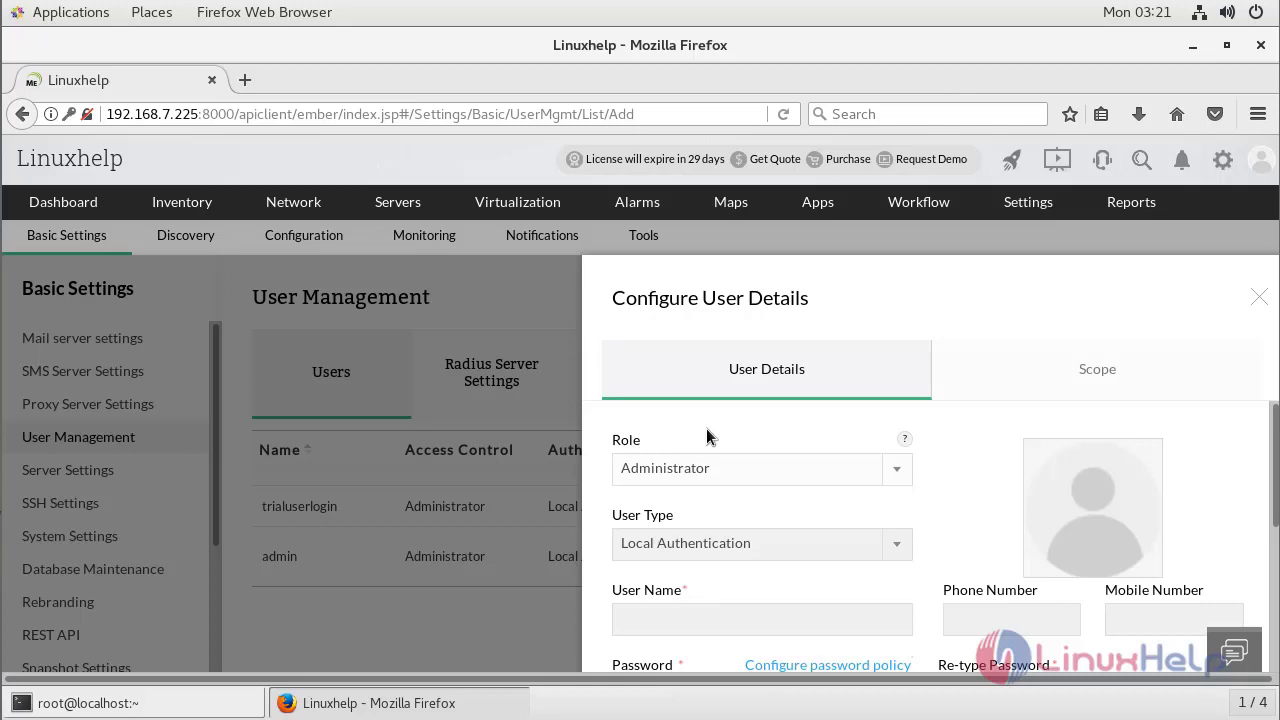
pyautogui.click(762, 473)
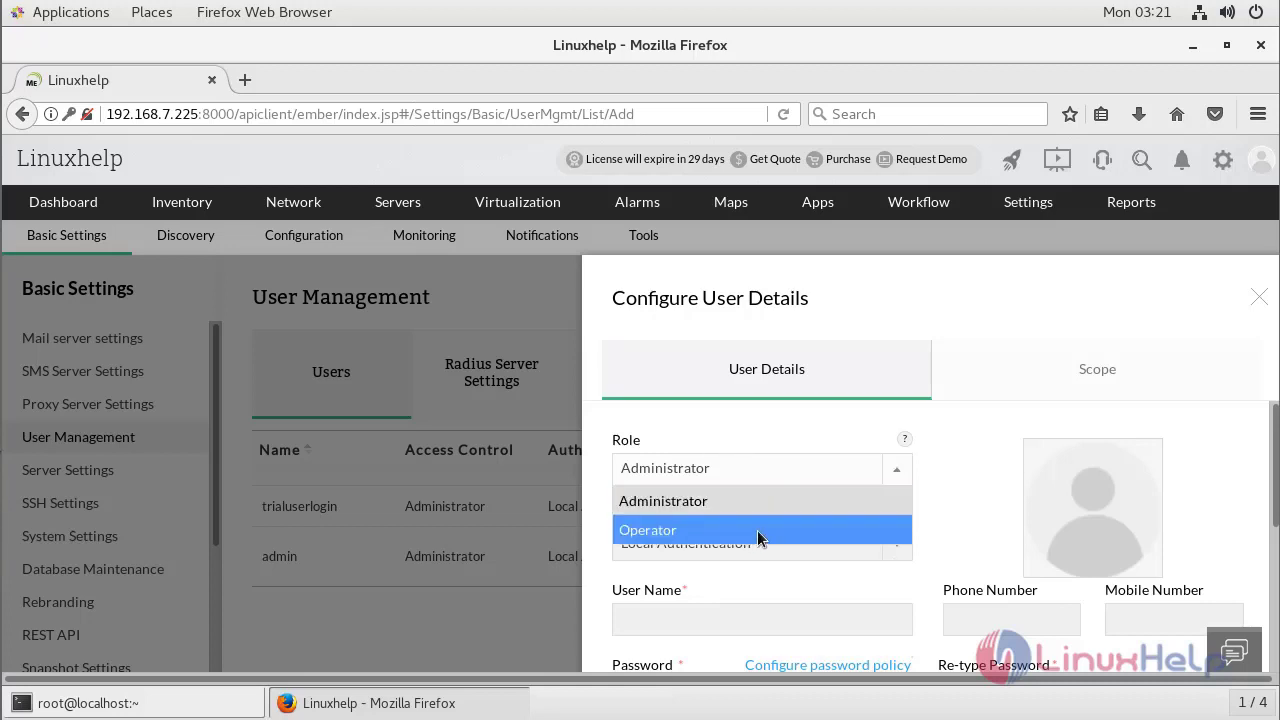
pyautogui.click(757, 528)
pyautogui.click(757, 540)
pyautogui.click(760, 494)
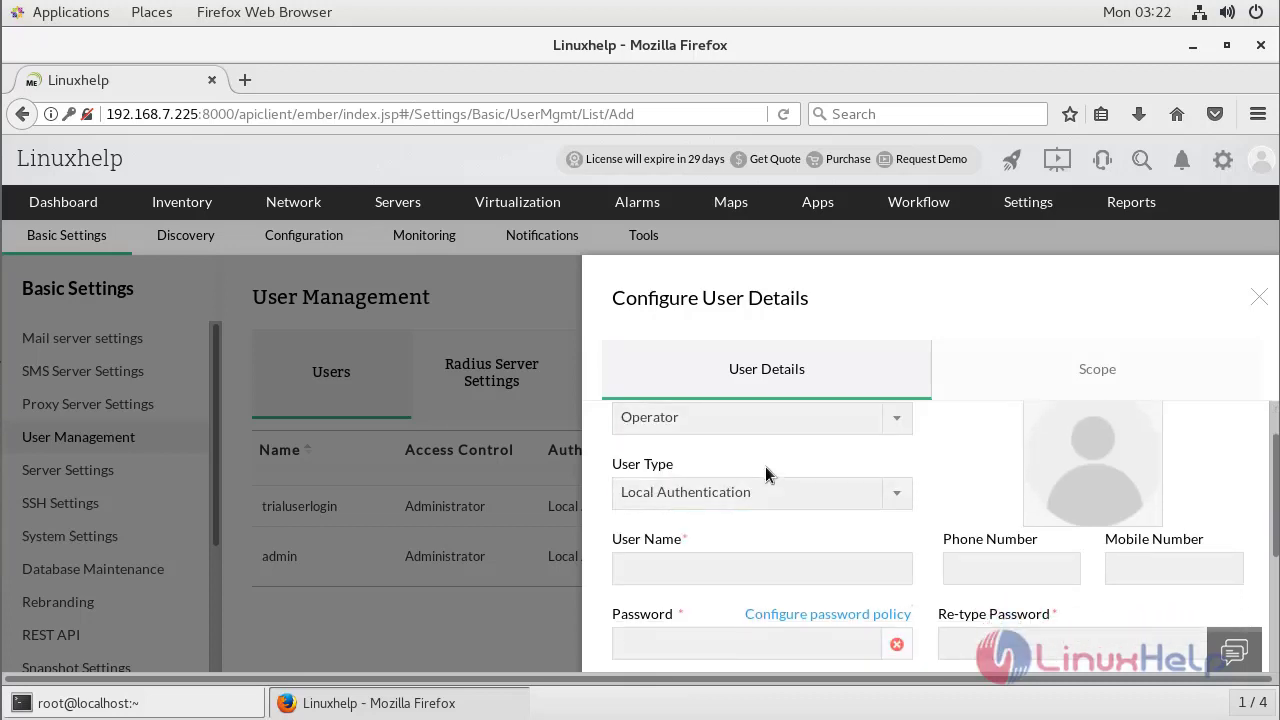
pyautogui.click(764, 498)
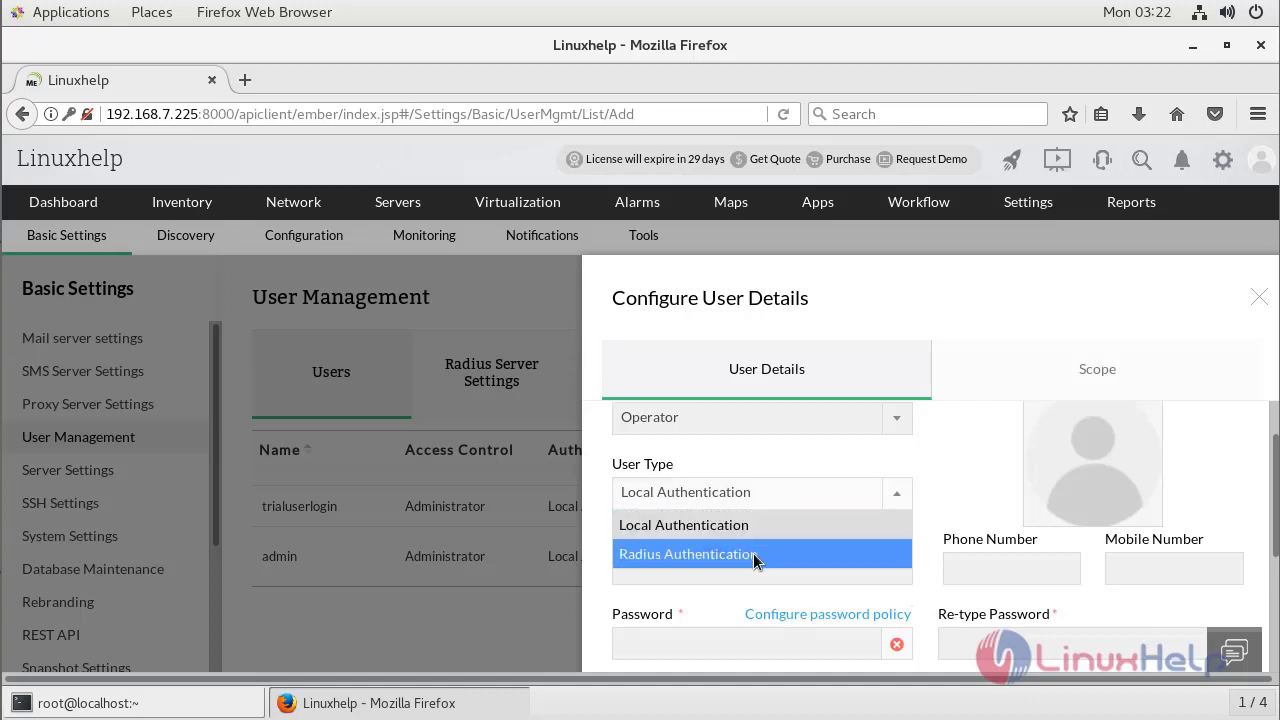
pyautogui.click(750, 463)
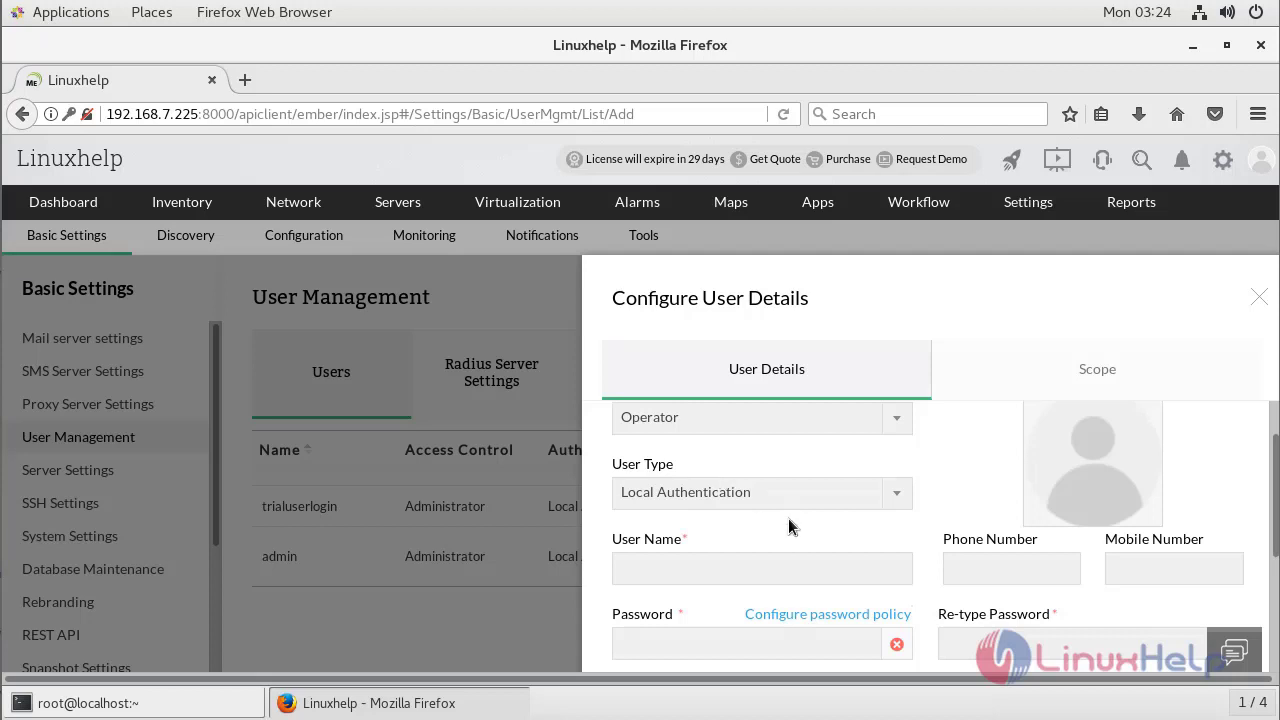
pyautogui.scroll(-1, 788, 518)
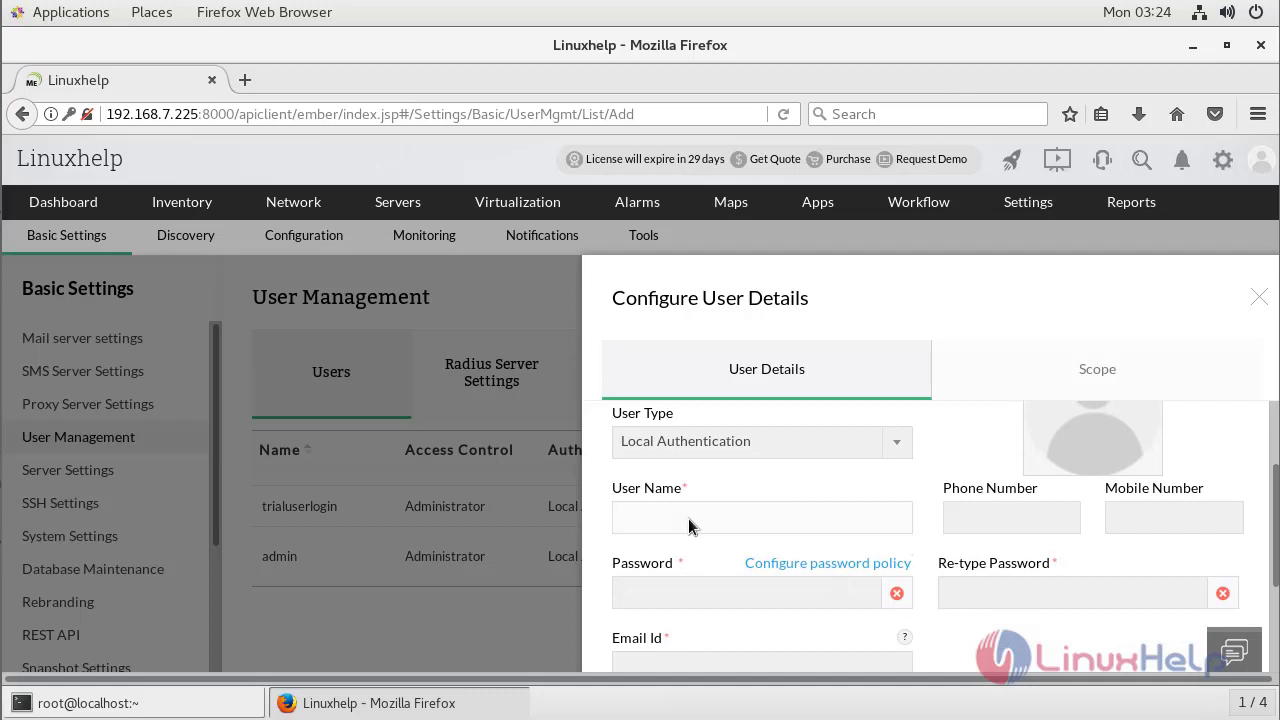
# Enter user name 'Linuxhelp user' and fill in the matching password fields.
pyautogui.write('L')
pyautogui.press('BackSpace')
pyautogui.write('Linuxhelp user')
pyautogui.press('Tab')
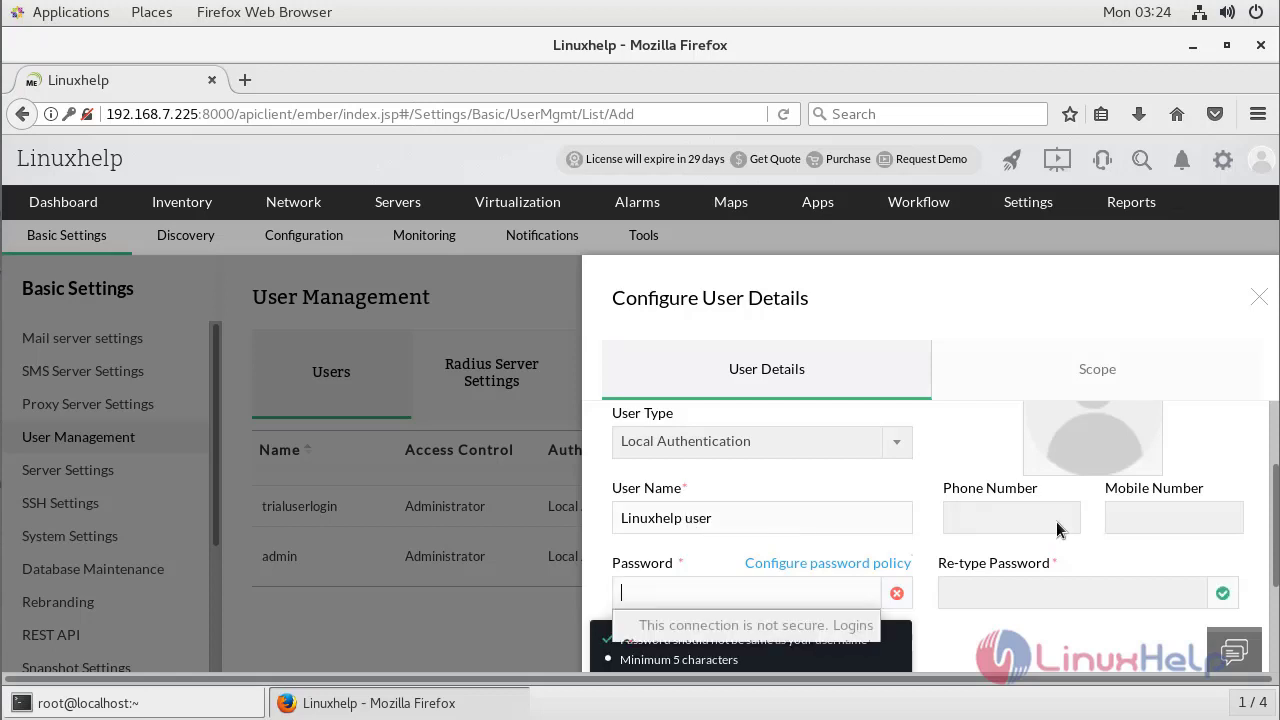
pyautogui.click(985, 527)
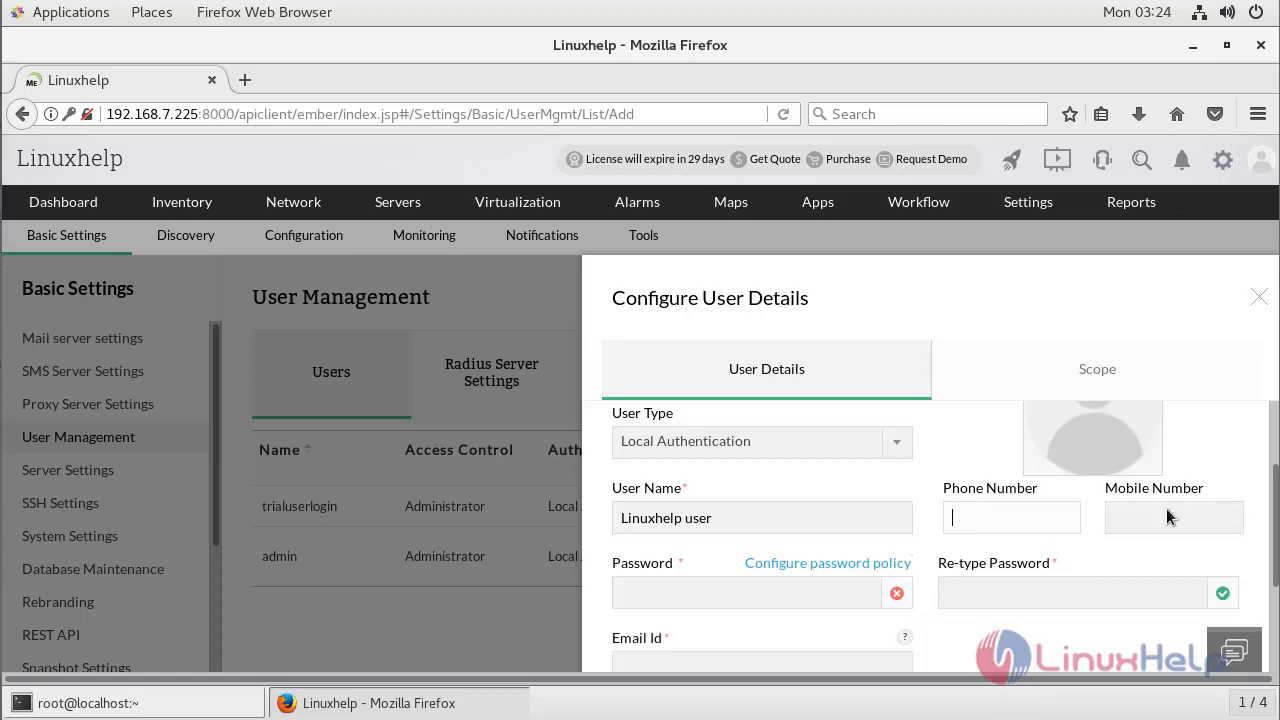
pyautogui.scroll(-1, 1132, 520)
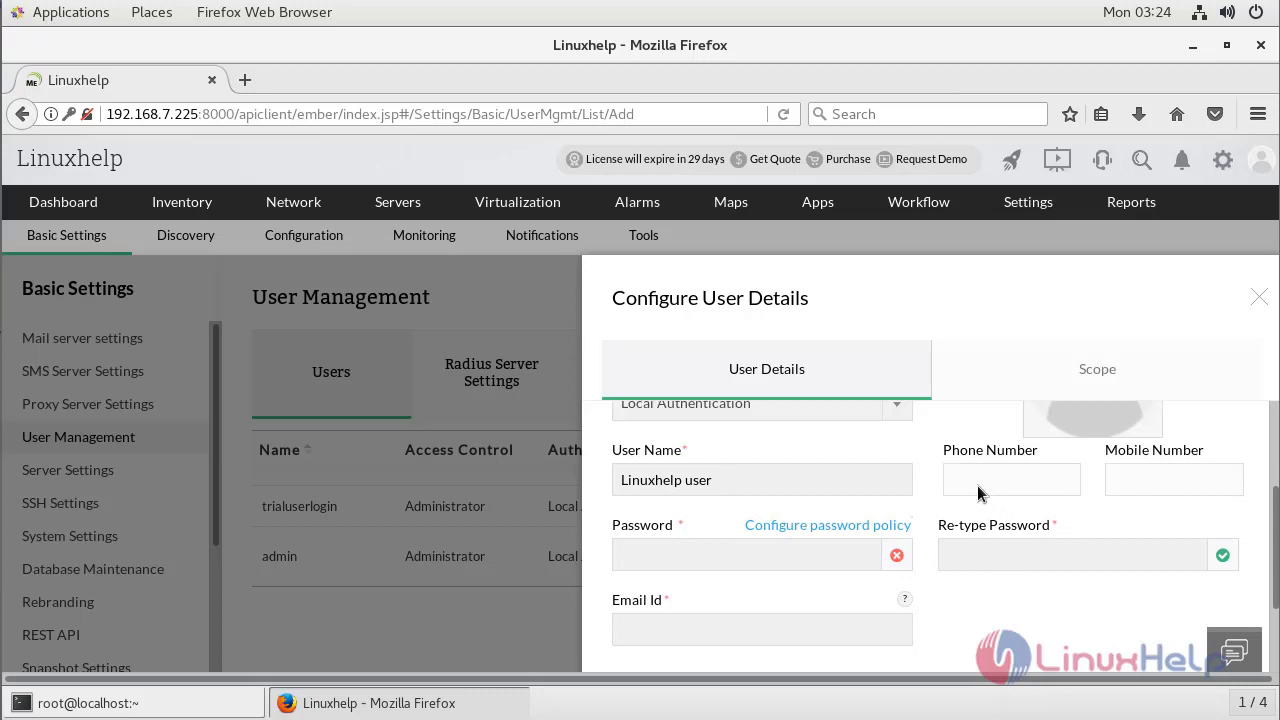
pyautogui.press('Tab')
pyautogui.click(646, 557)
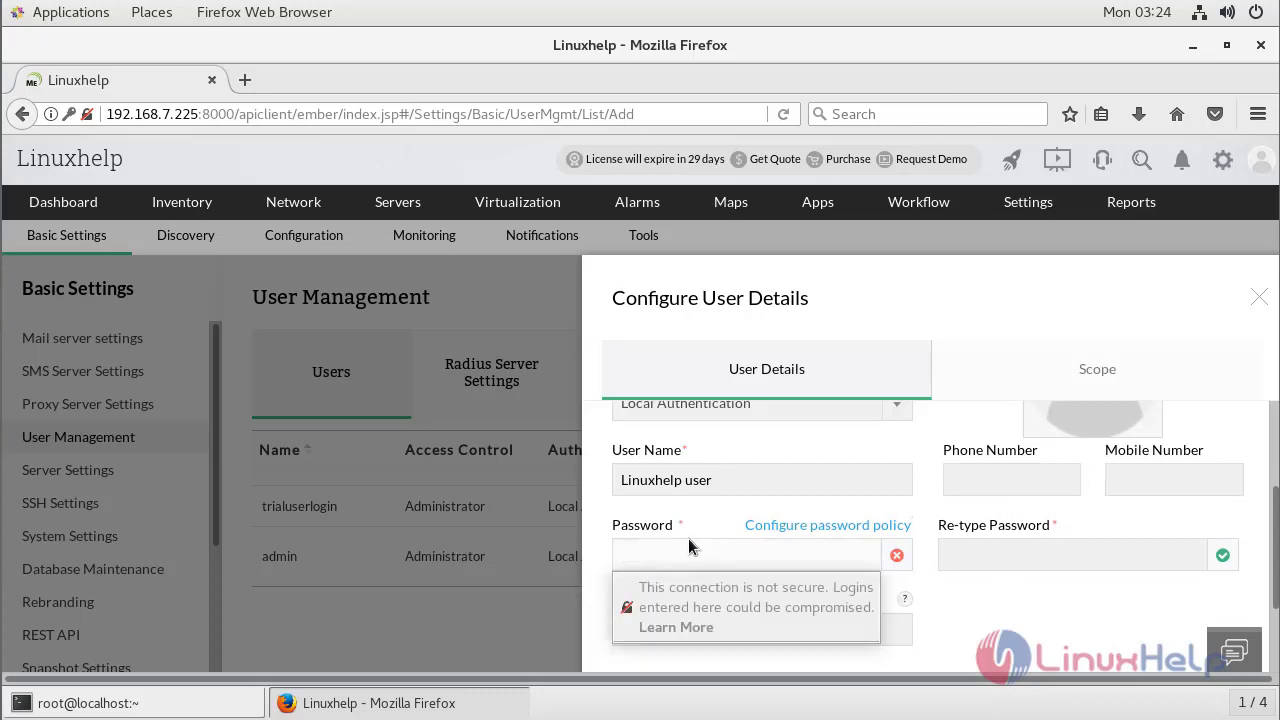
# Fill in the user's e-mail address in the Email Id field.
pyautogui.click(657, 628)
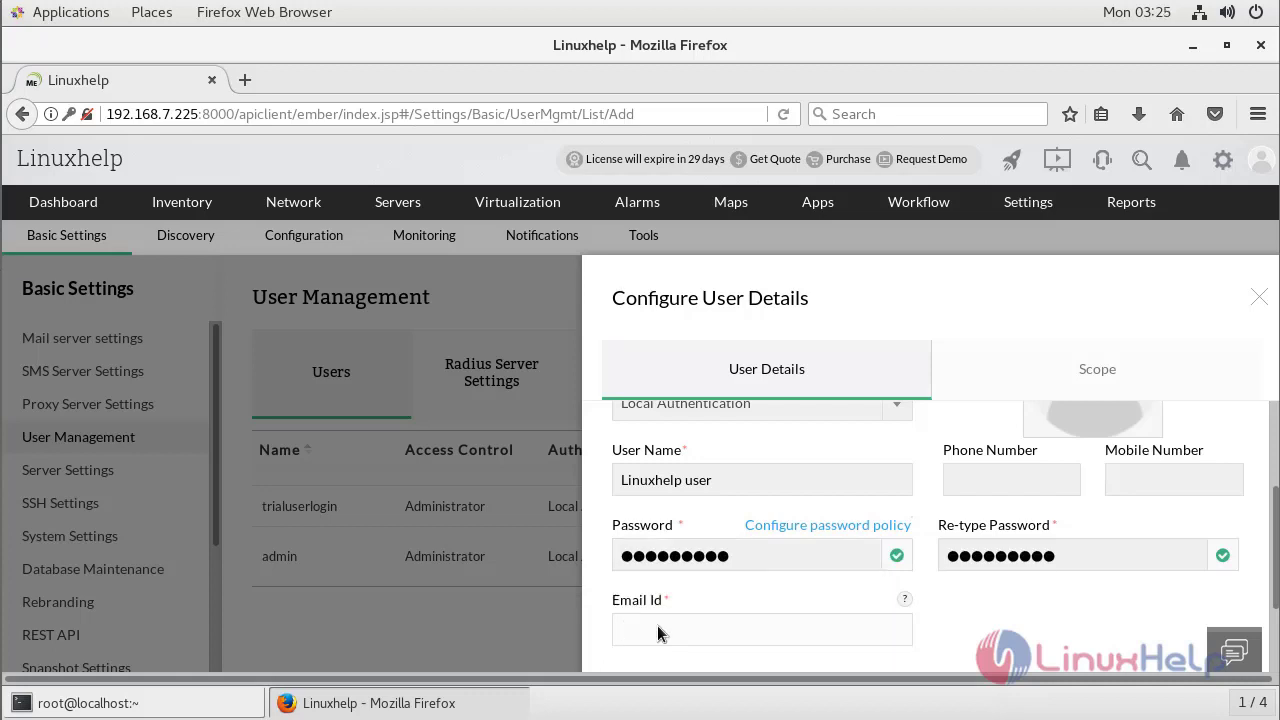
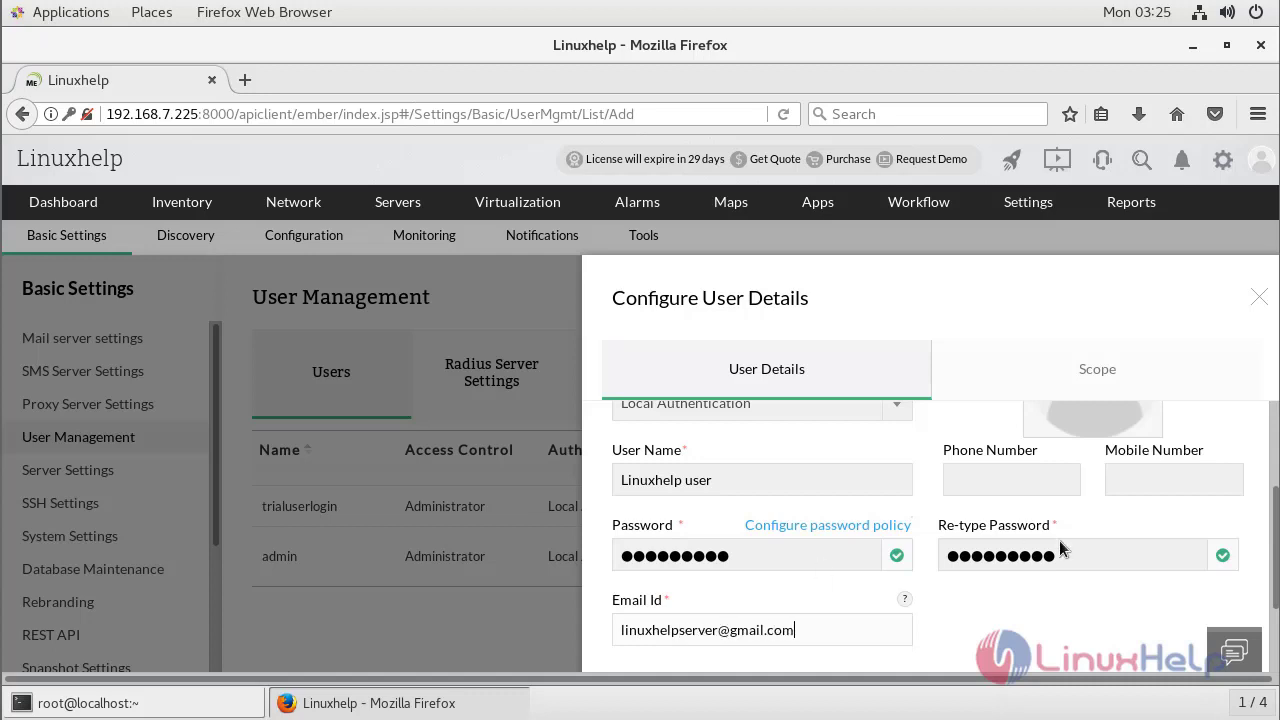
pyautogui.scroll(-2, 1040, 565)
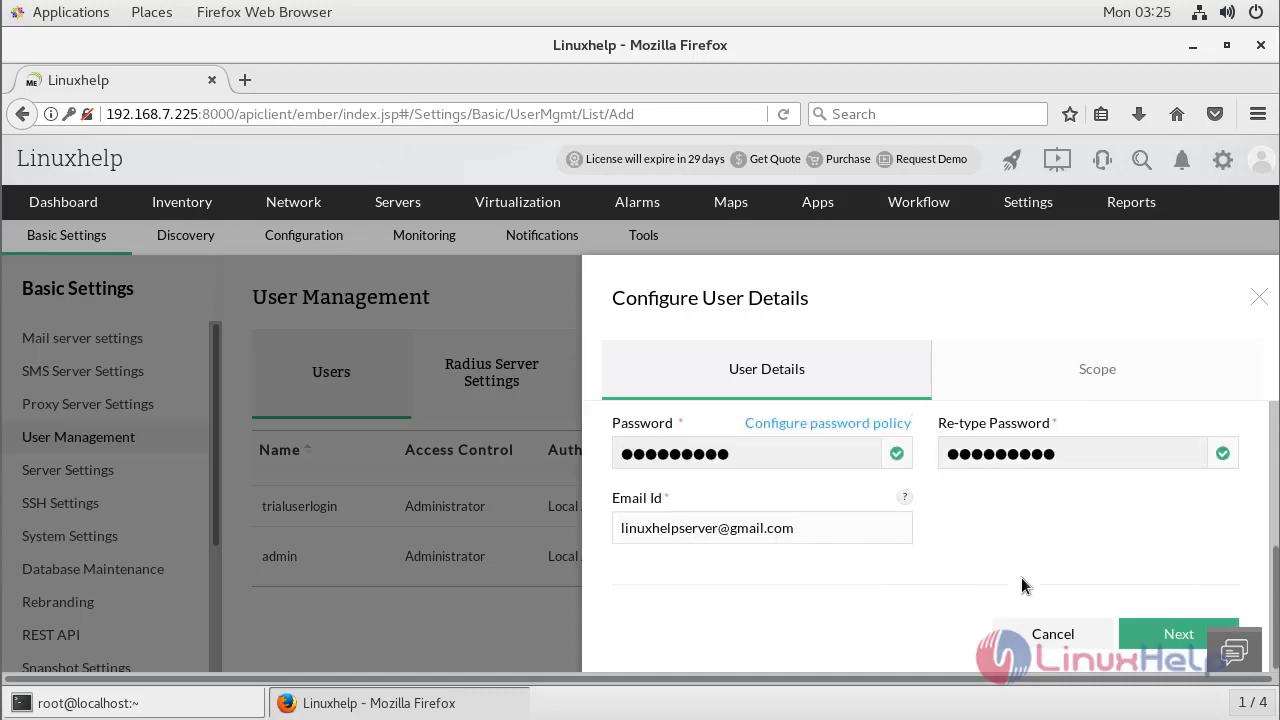
pyautogui.click(1157, 637)
pyautogui.scroll(-2, 948, 577)
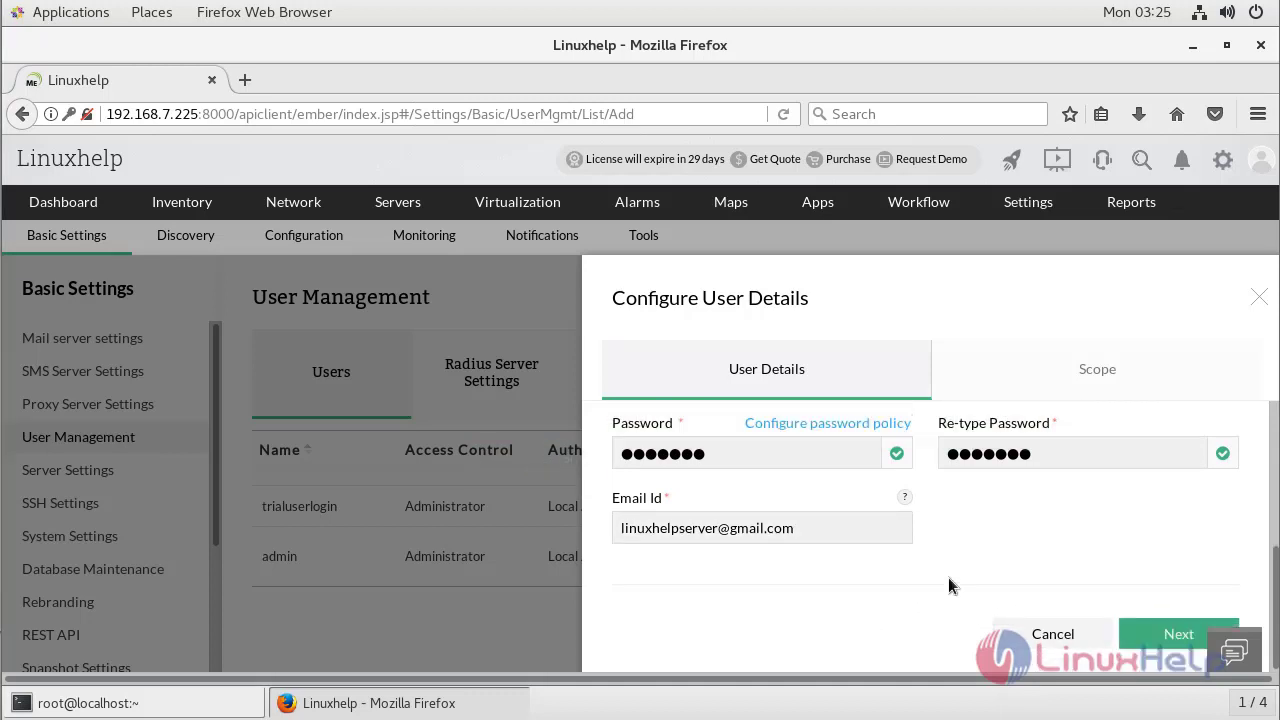
# Keep the All Devices scope and save the new Operator user.
pyautogui.click(1160, 640)
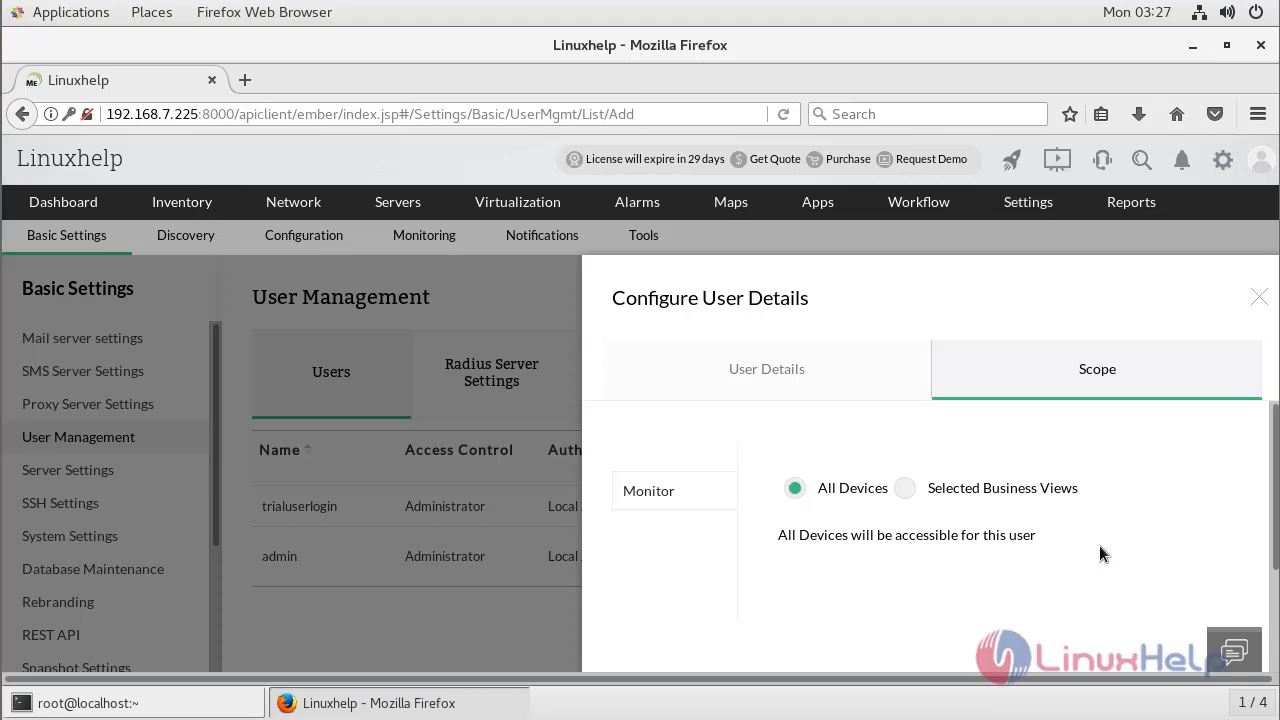
pyautogui.scroll(-3, 1140, 532)
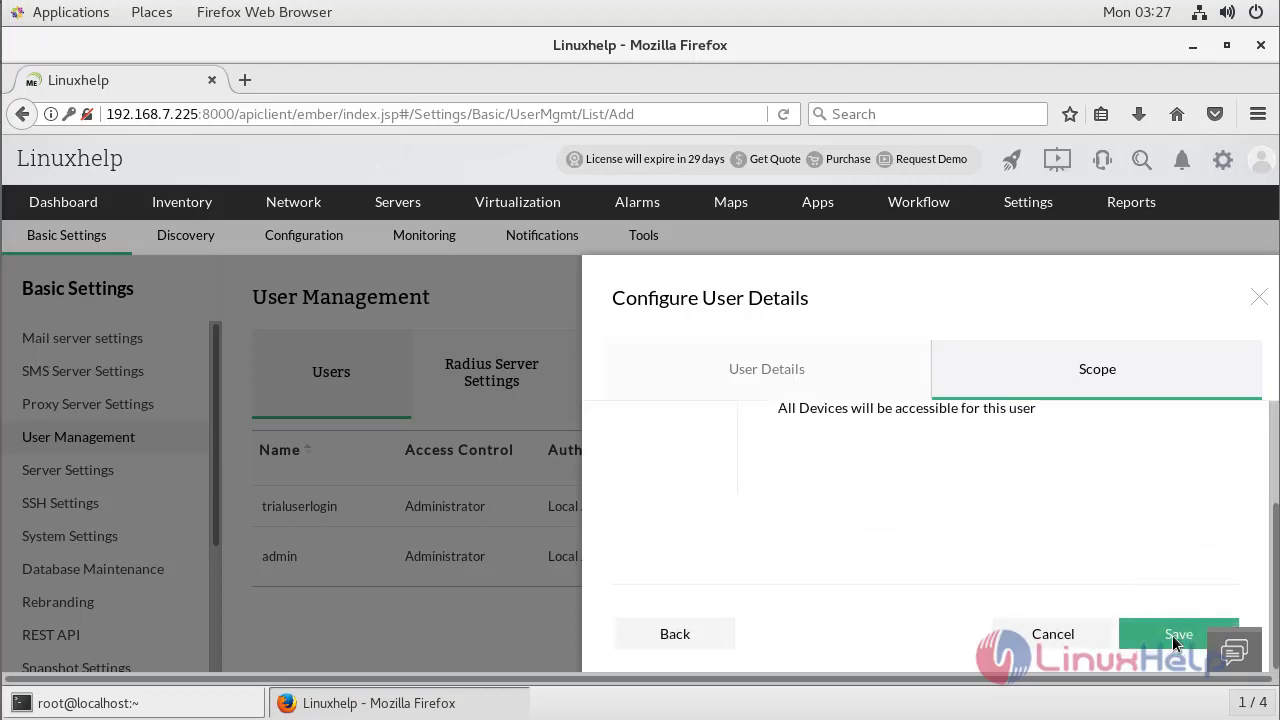
pyautogui.press('Return')
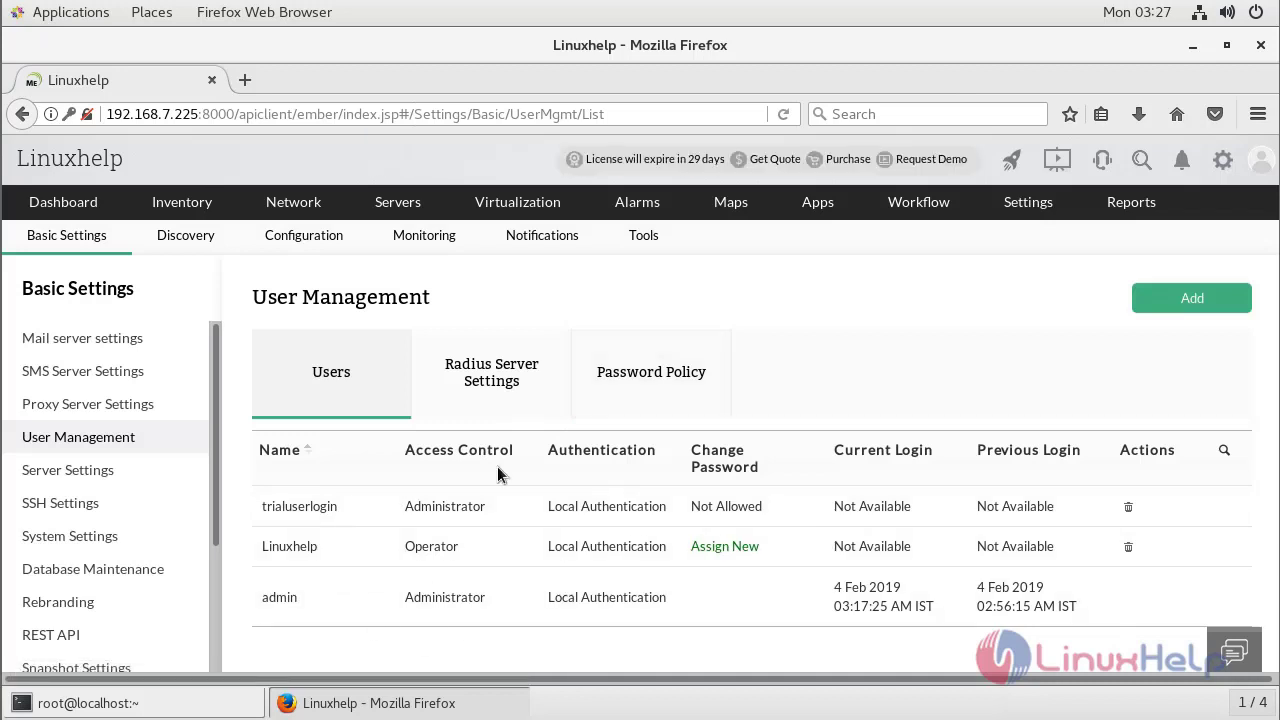
# Review the Radius server settings, leaving the protocol on PAP unchanged.
pyautogui.click(495, 377)
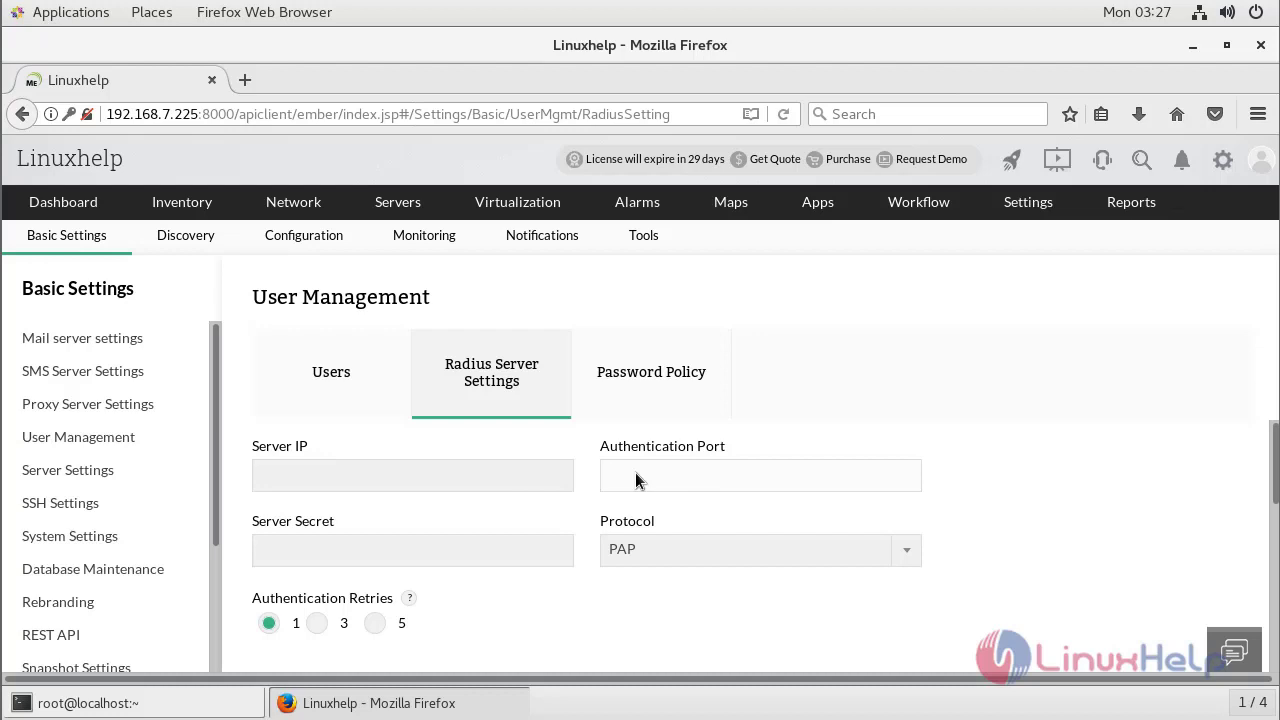
pyautogui.scroll(-2, 437, 545)
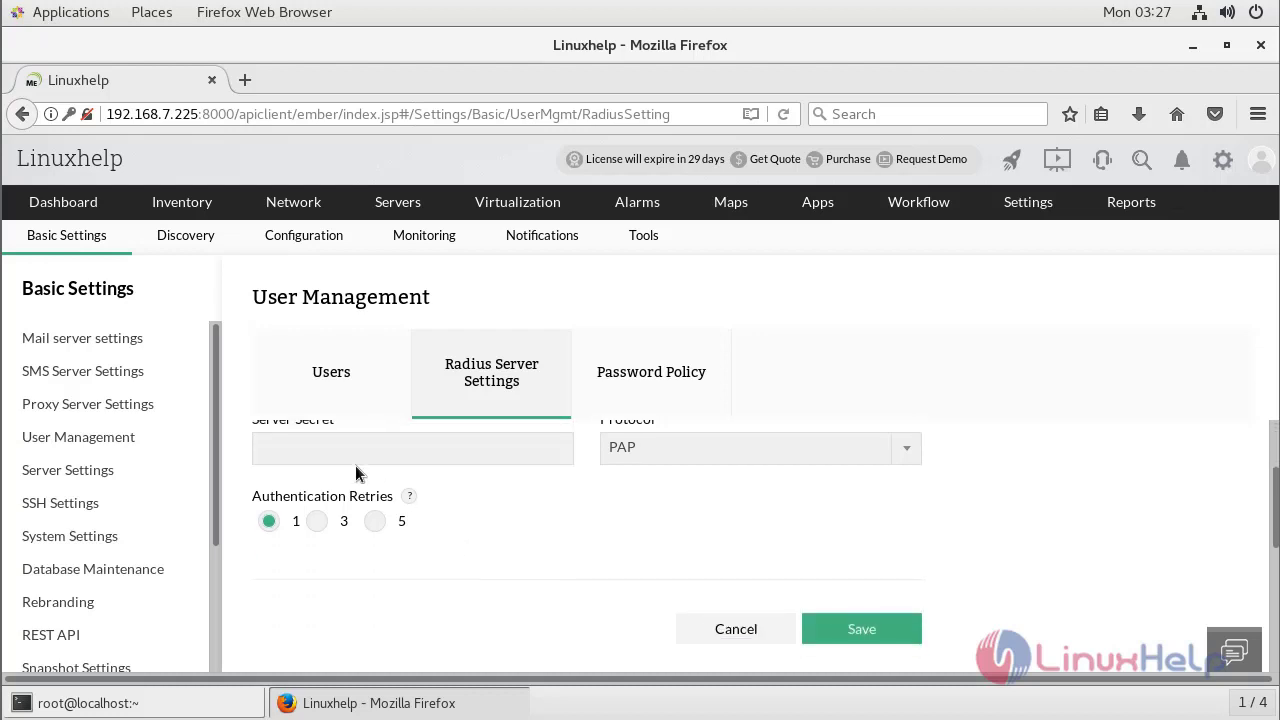
pyautogui.scroll(1, 335, 505)
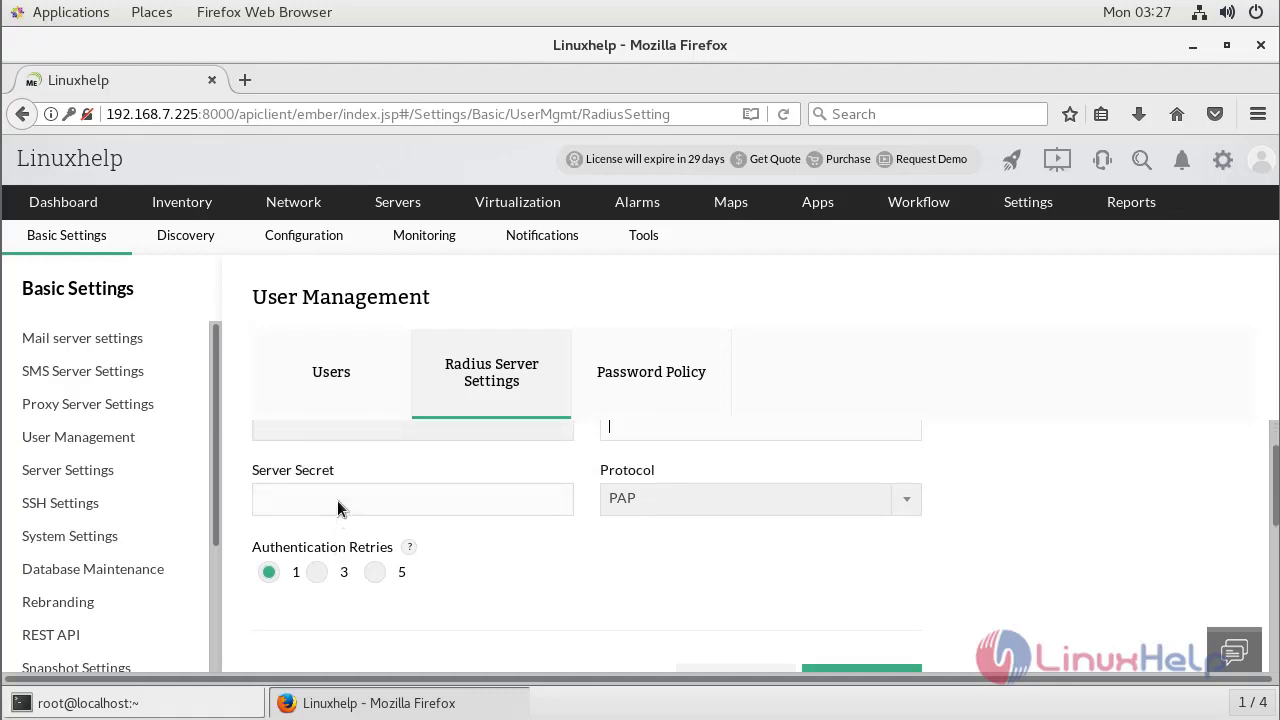
pyautogui.click(420, 503)
pyautogui.click(734, 505)
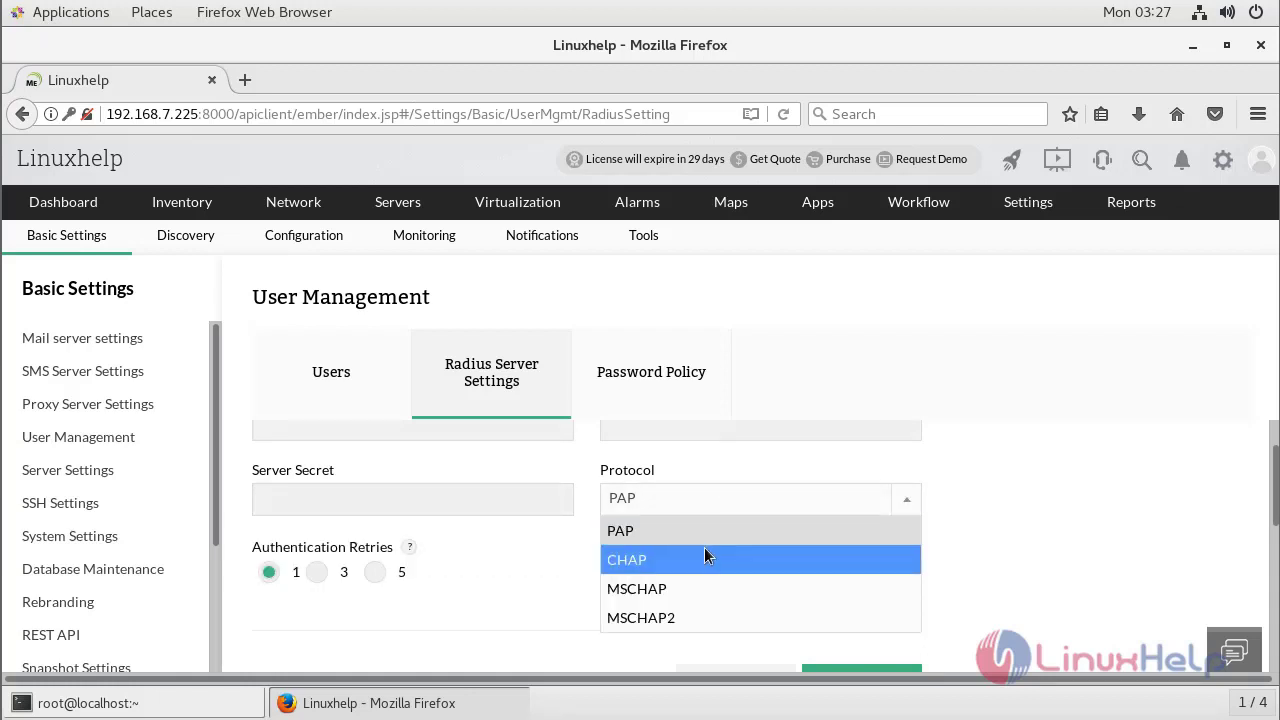
pyautogui.click(489, 589)
pyautogui.scroll(-1, 497, 550)
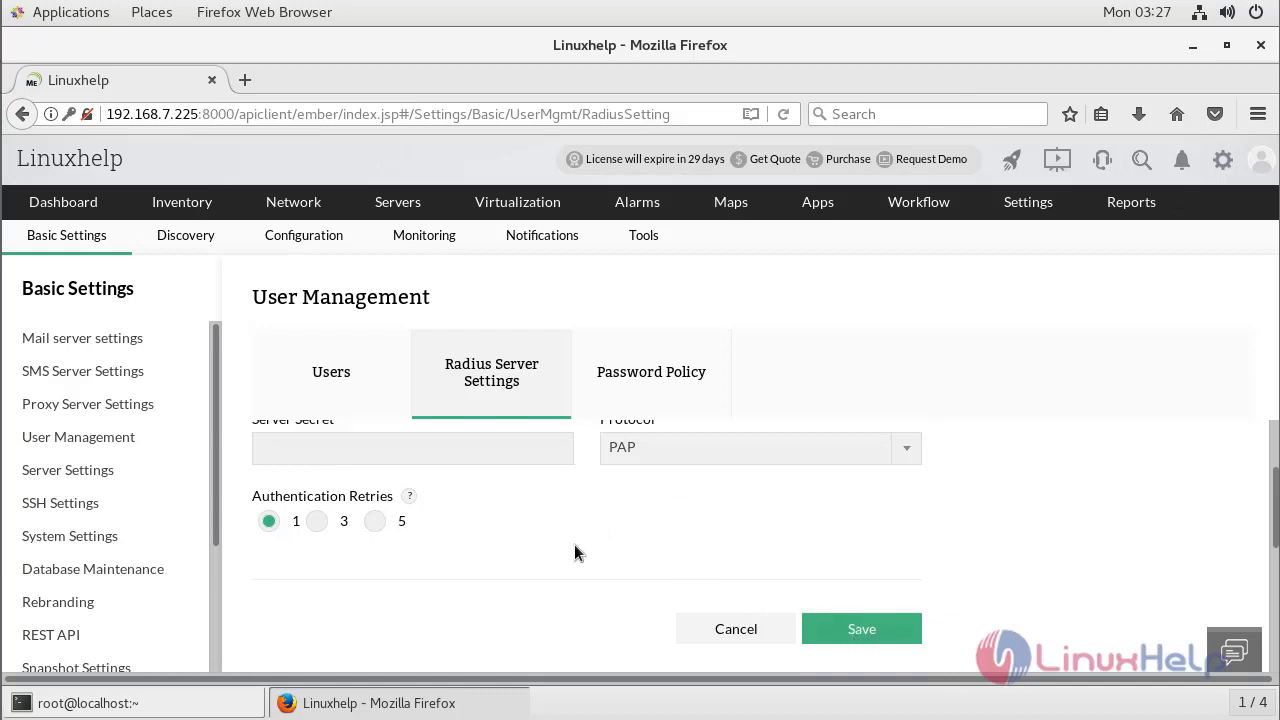
pyautogui.scroll(1, 540, 537)
pyautogui.click(634, 404)
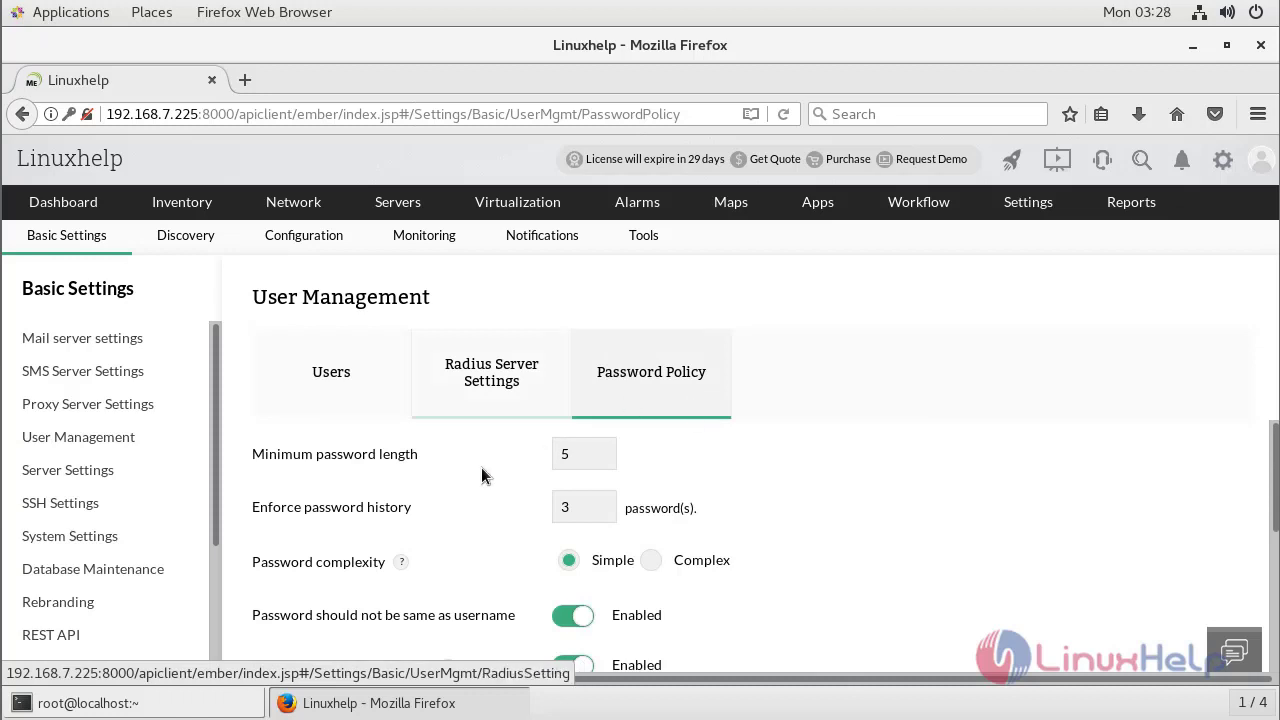
# Review the password policy: minimum length 5, history 3, Simple complexity, 5-attempt lockout for 2 minutes.
pyautogui.scroll(-1, 413, 490)
pyautogui.scroll(1, 420, 487)
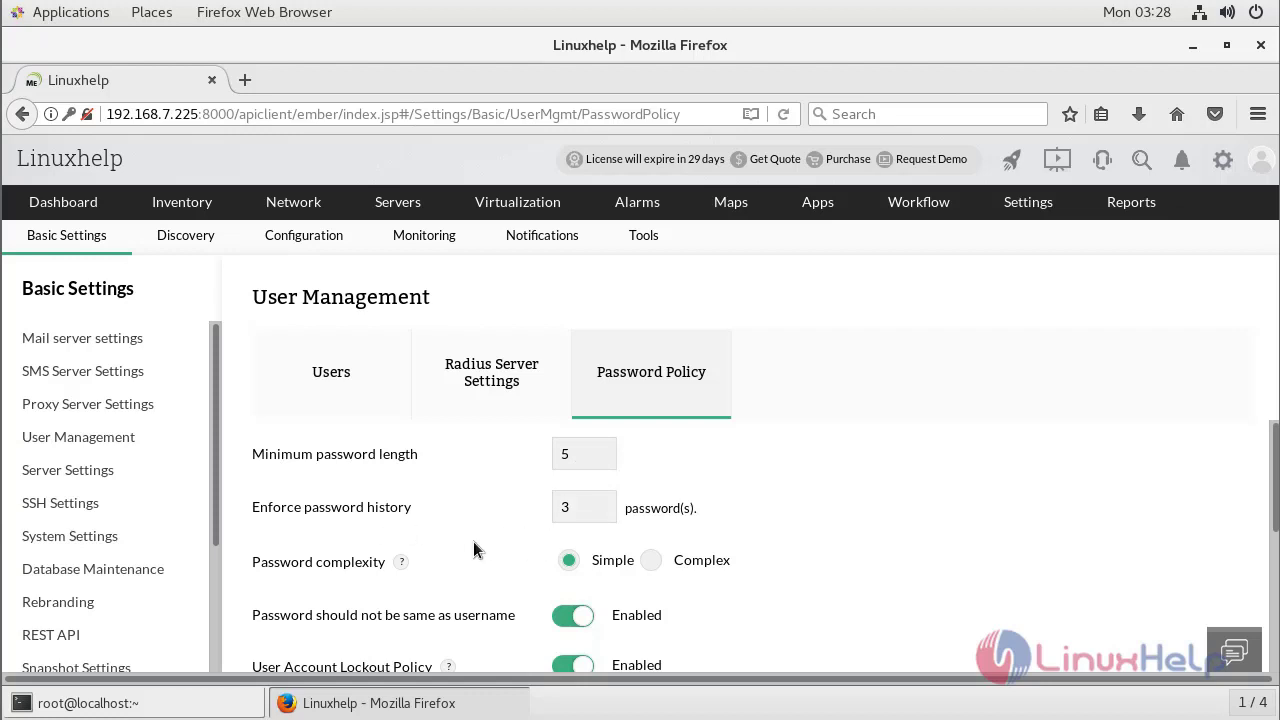
pyautogui.scroll(-2, 471, 543)
pyautogui.scroll(1, 332, 538)
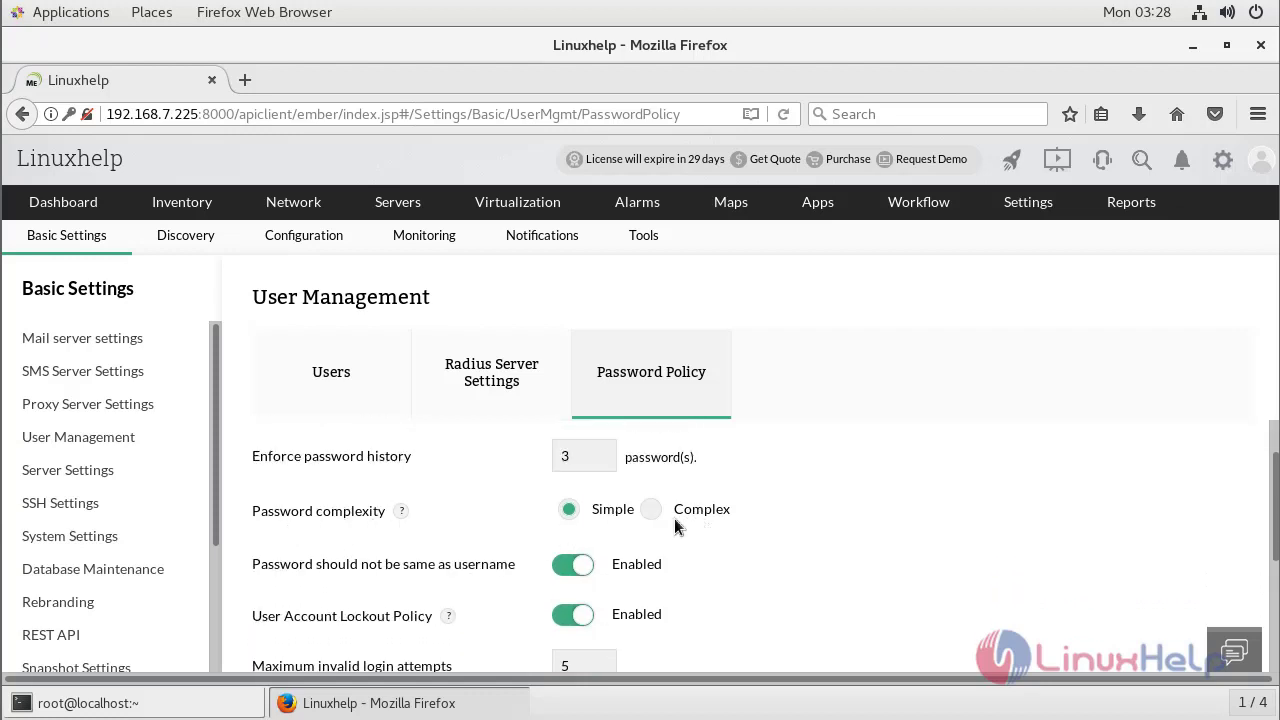
pyautogui.scroll(-4, 442, 558)
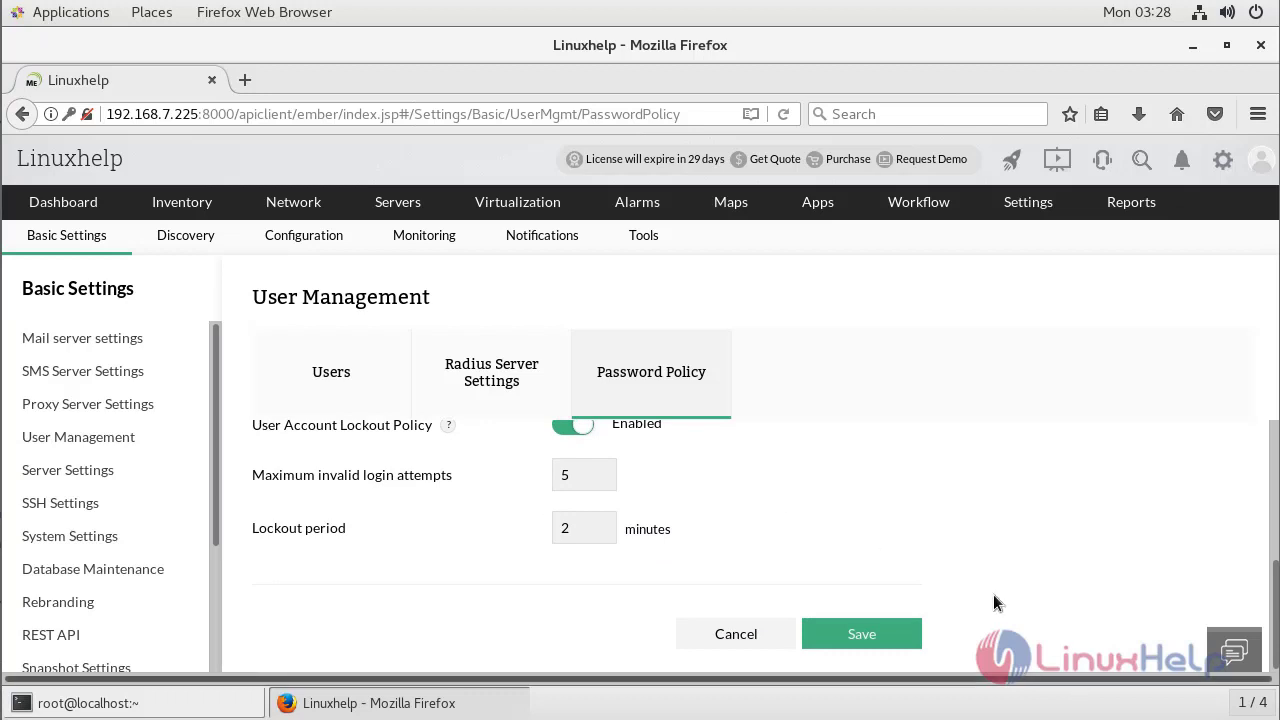
pyautogui.scroll(5, 739, 481)
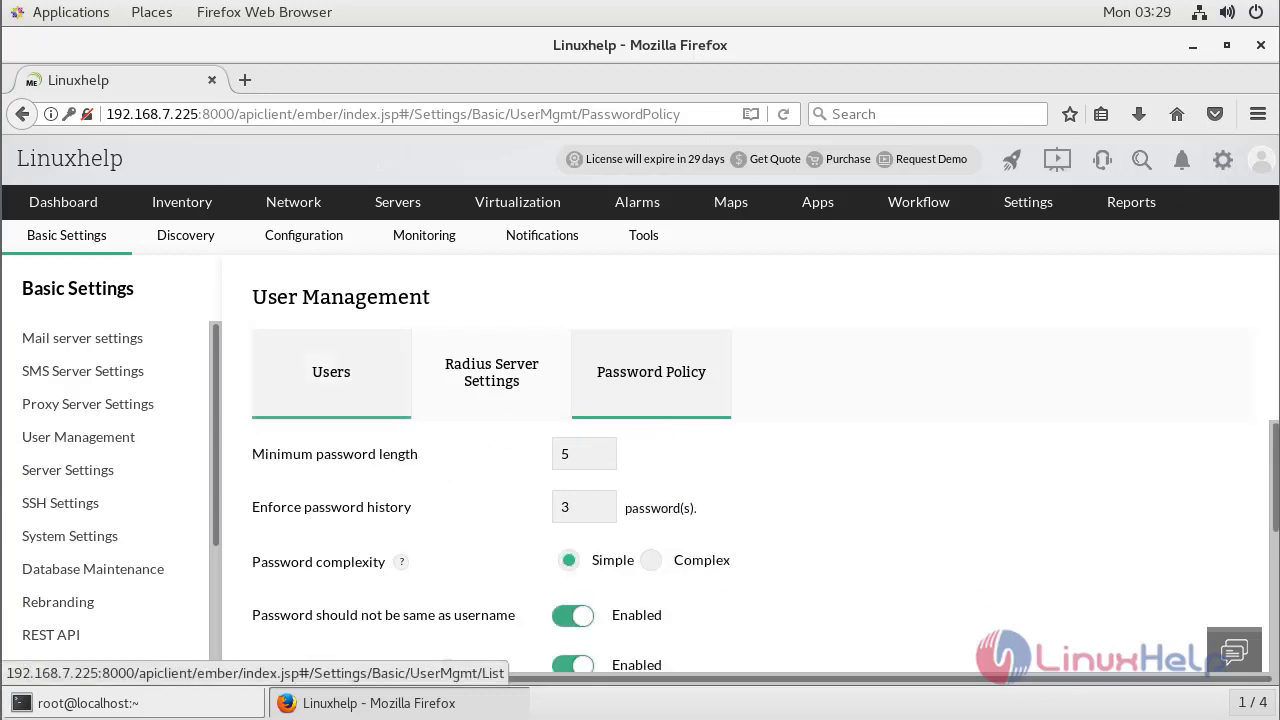
pyautogui.click(88, 340)
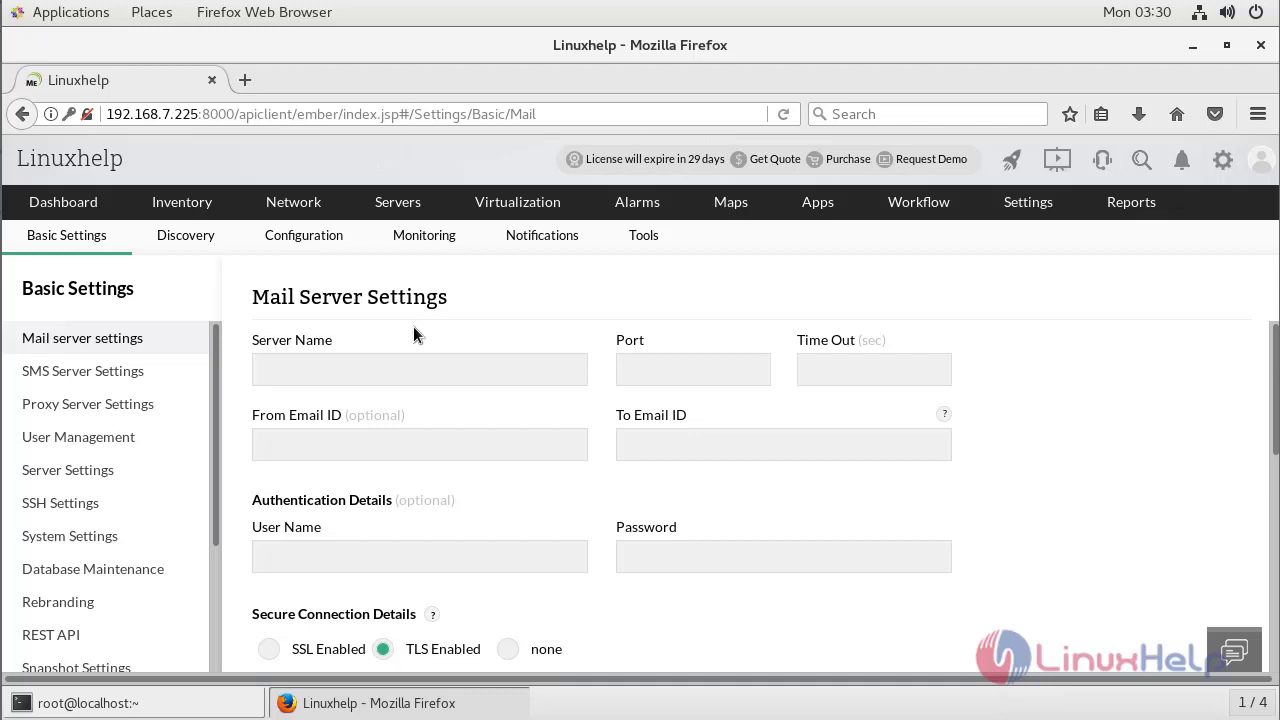
# Select the Server Name field in the empty Mail Server Settings form.
pyautogui.click(323, 378)
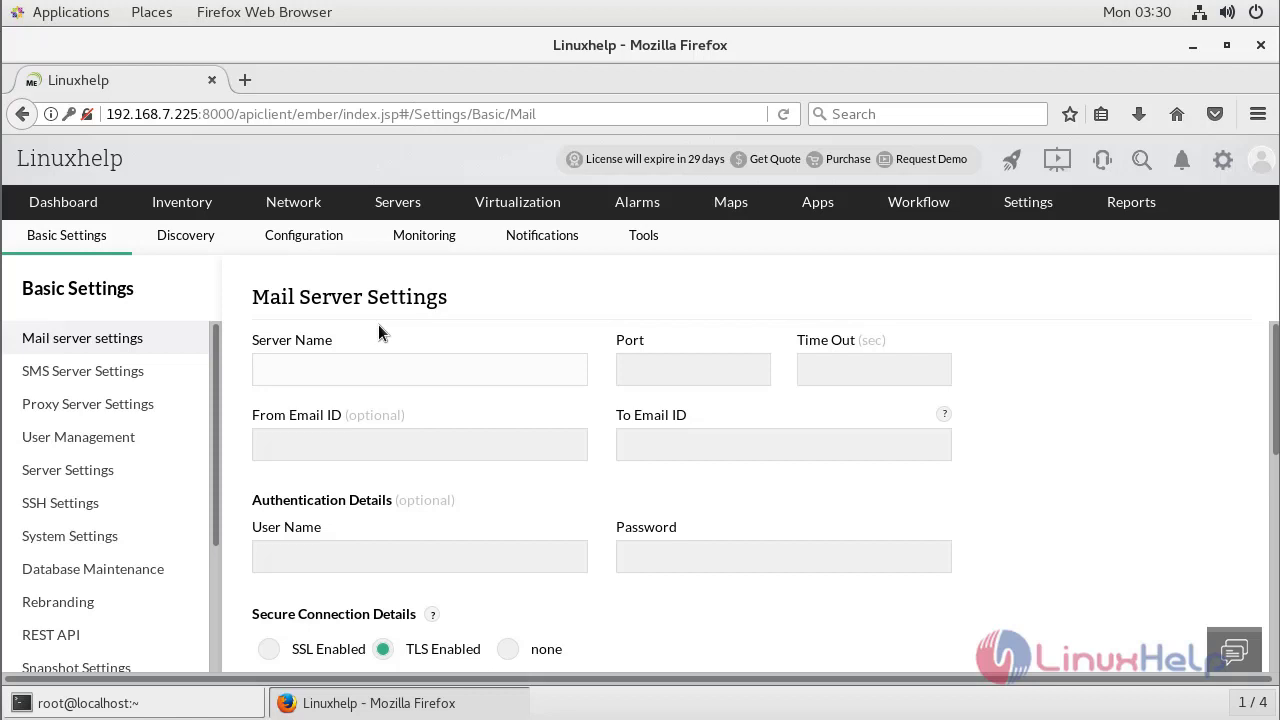
# Set the mail server to smtp.gmail.com, port 587, timeout 15 seconds.
pyautogui.write('smtp.gmail.com')
pyautogui.press('Tab')
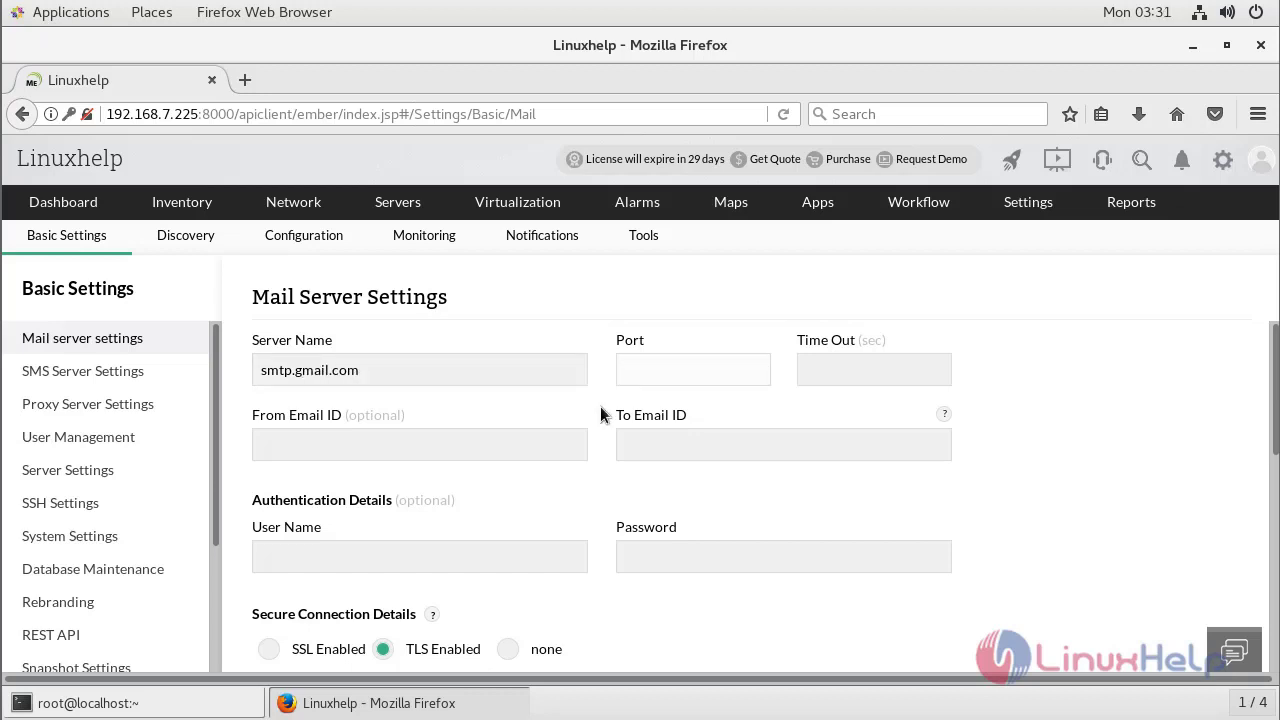
pyautogui.write('587')
pyautogui.press('Tab')
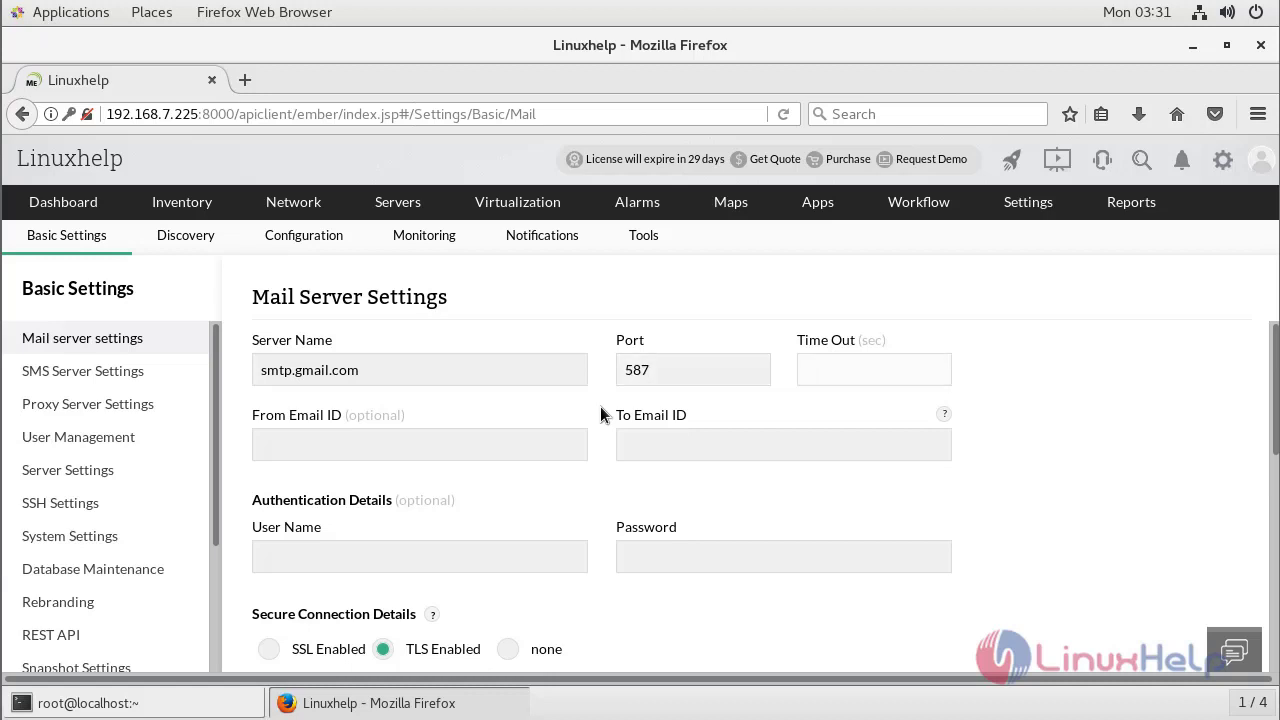
pyautogui.write('15')
# Enter the sender and recipient e-mail addresses in From and To Email ID.
pyautogui.click(299, 446)
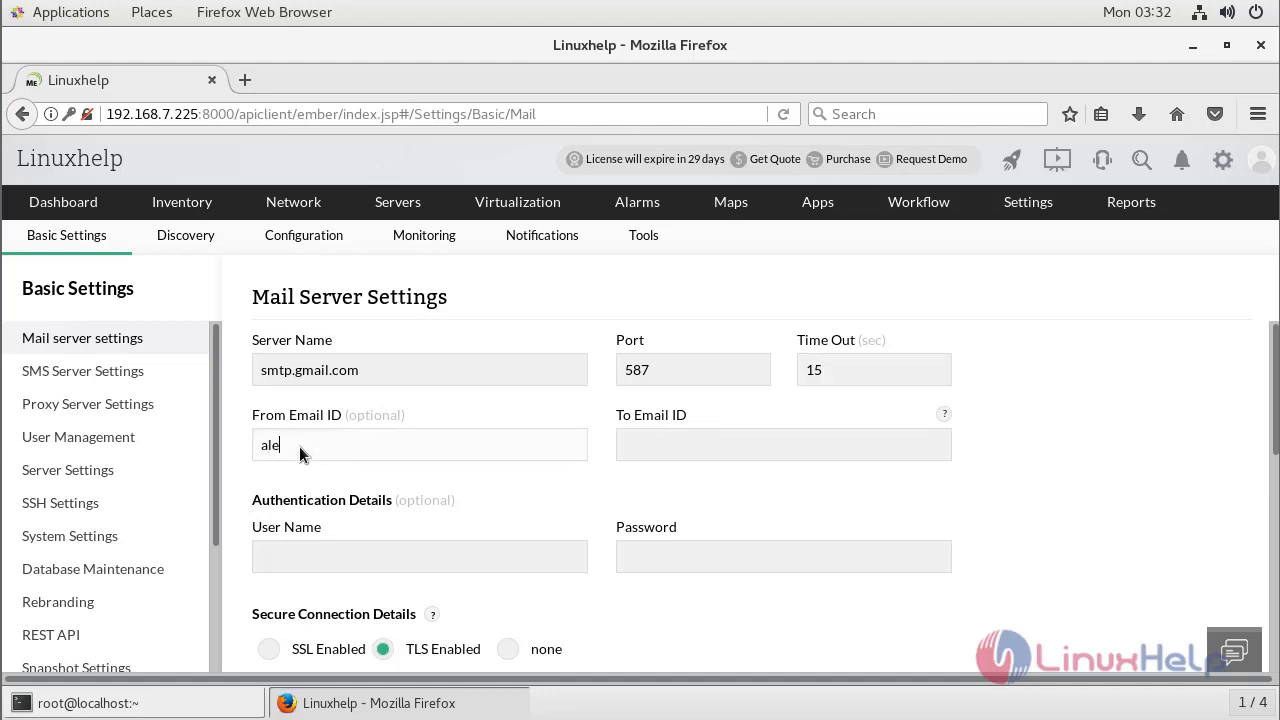
pyautogui.press('Tab')
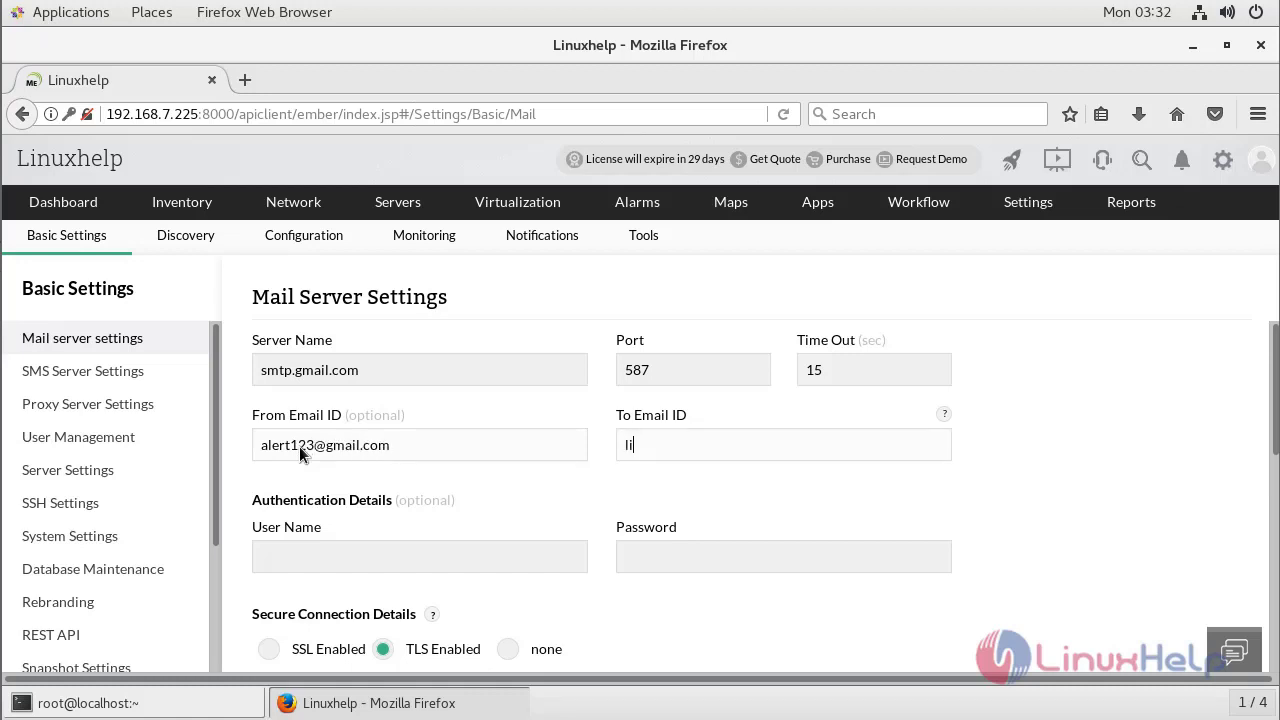
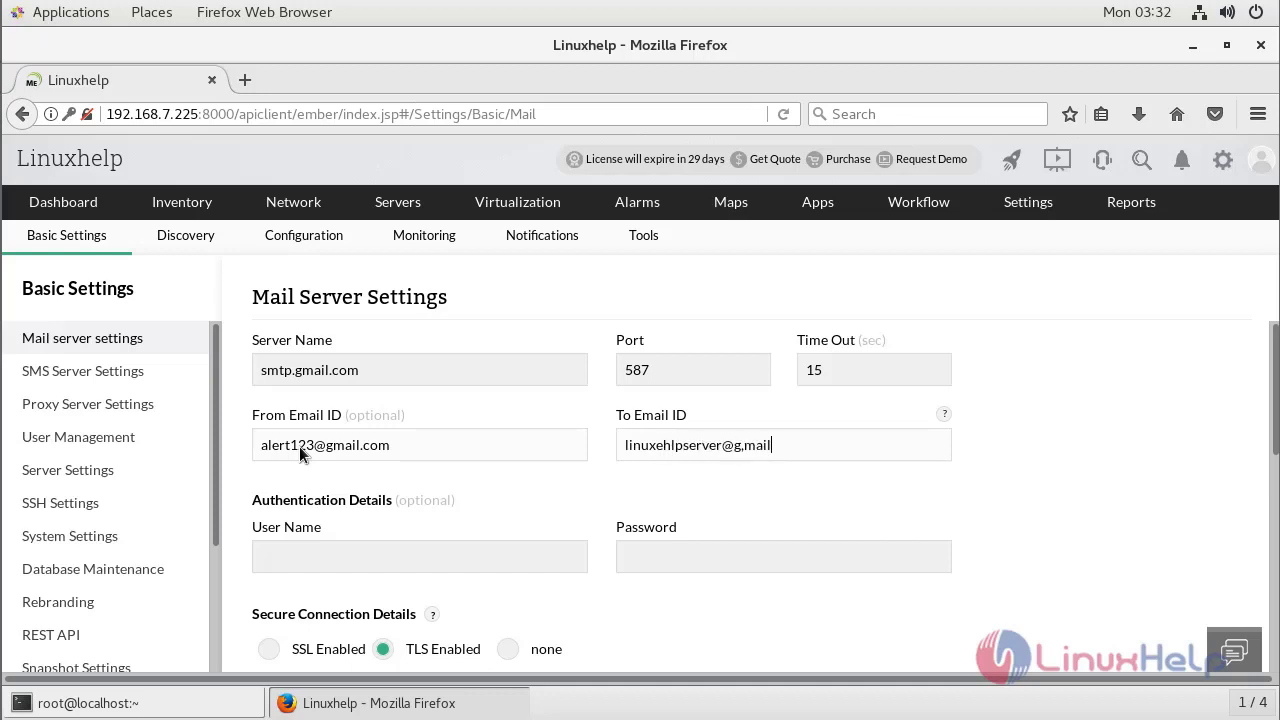
pyautogui.write('.com')
pyautogui.press('Tab')
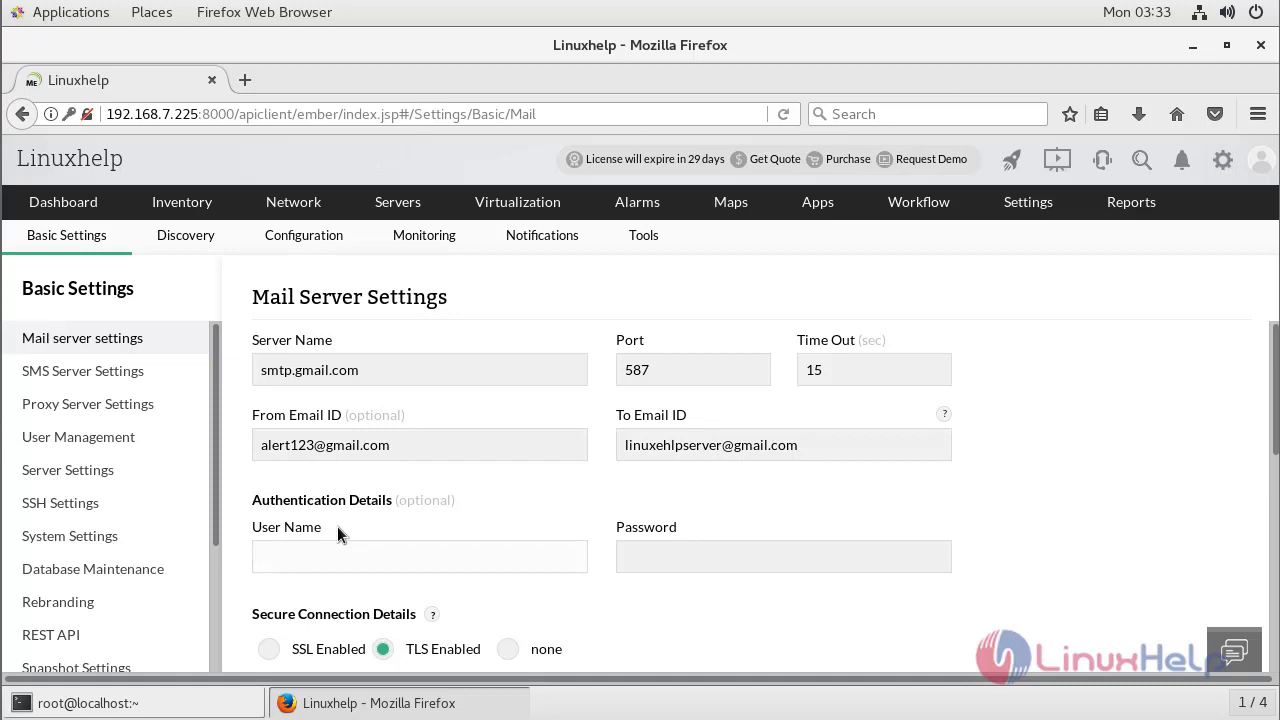
# Save the primary mail server settings for smtp.gmail.com on port 587 with TLS.
pyautogui.scroll(-3, 338, 535)
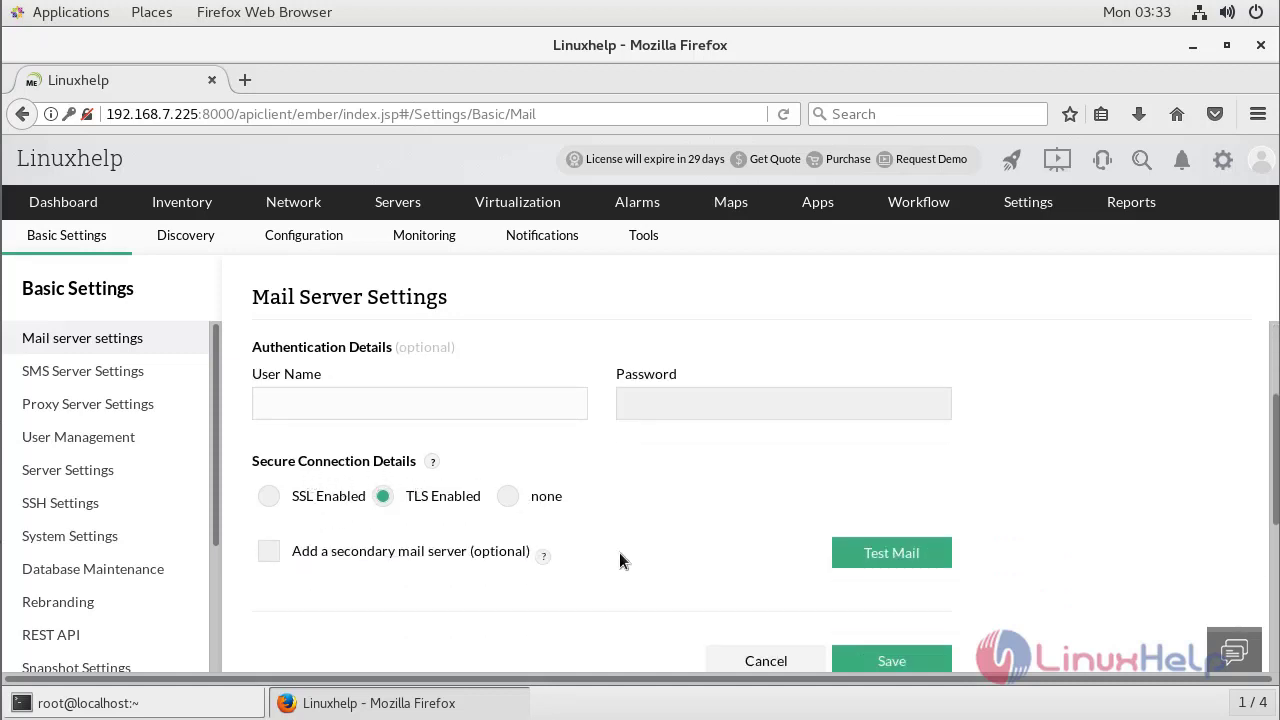
pyautogui.scroll(-2, 690, 572)
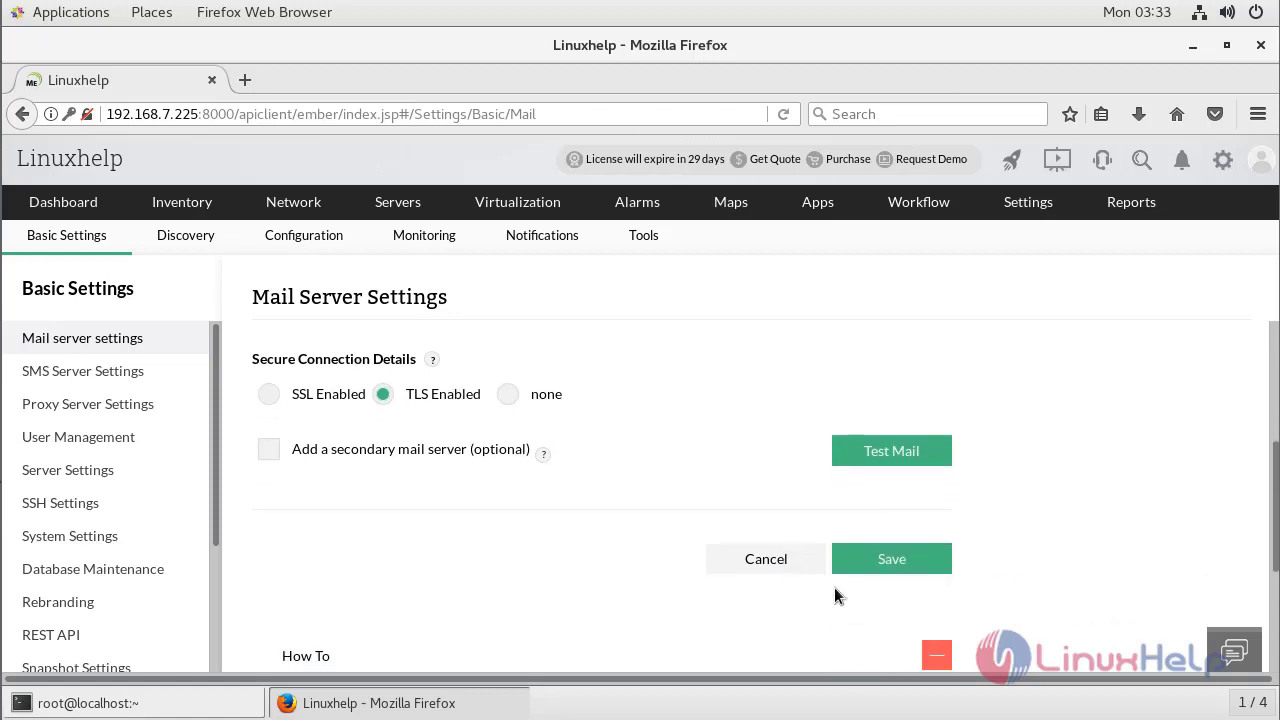
pyautogui.click(893, 560)
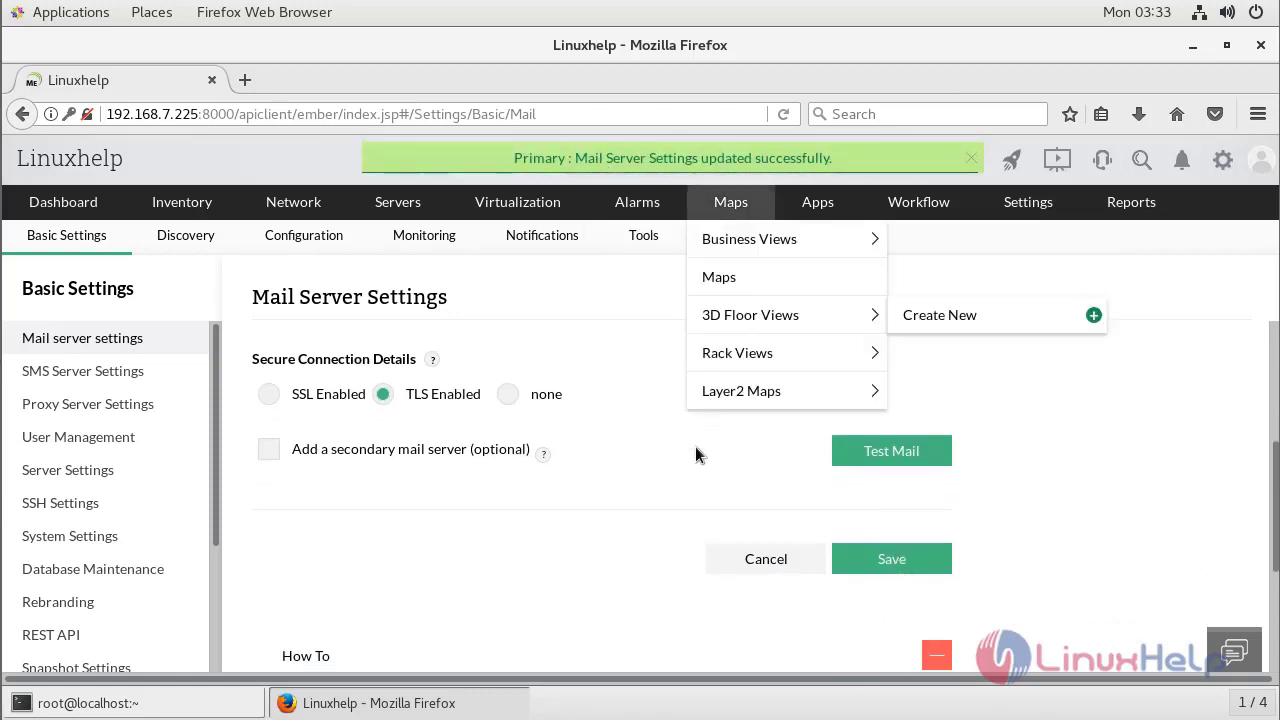
pyautogui.scroll(3, 685, 541)
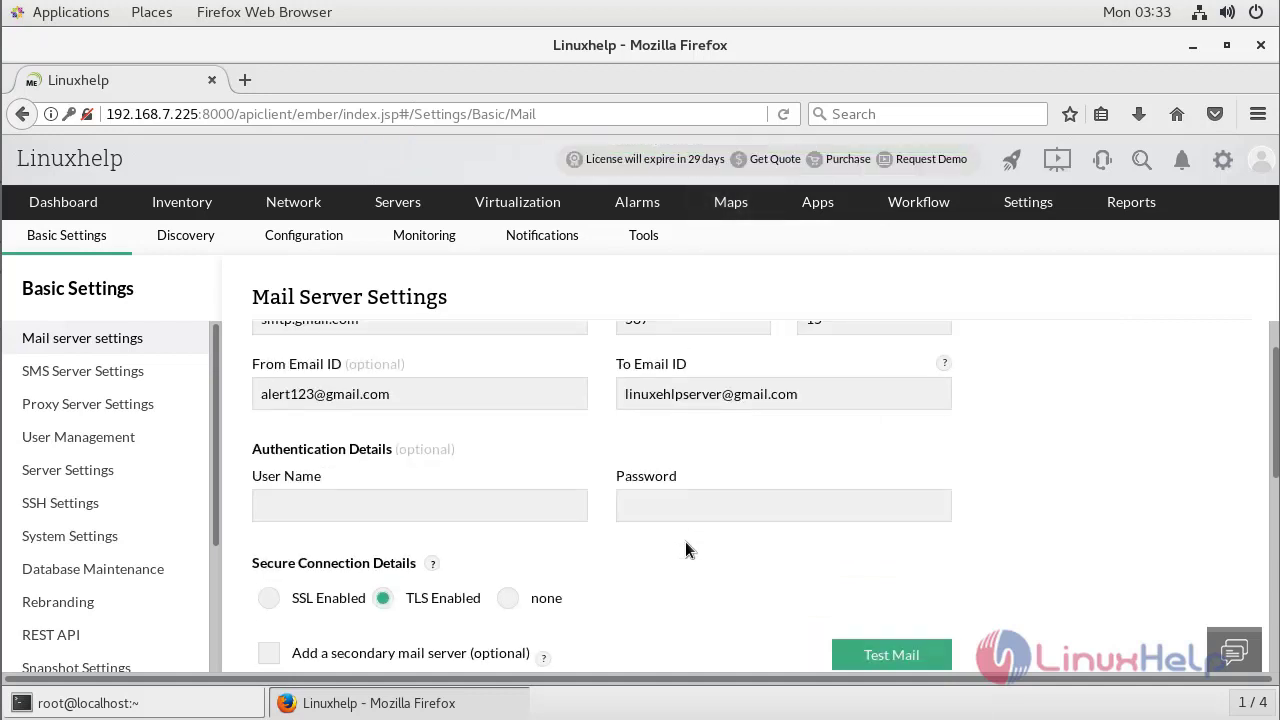
pyautogui.scroll(-2, 681, 484)
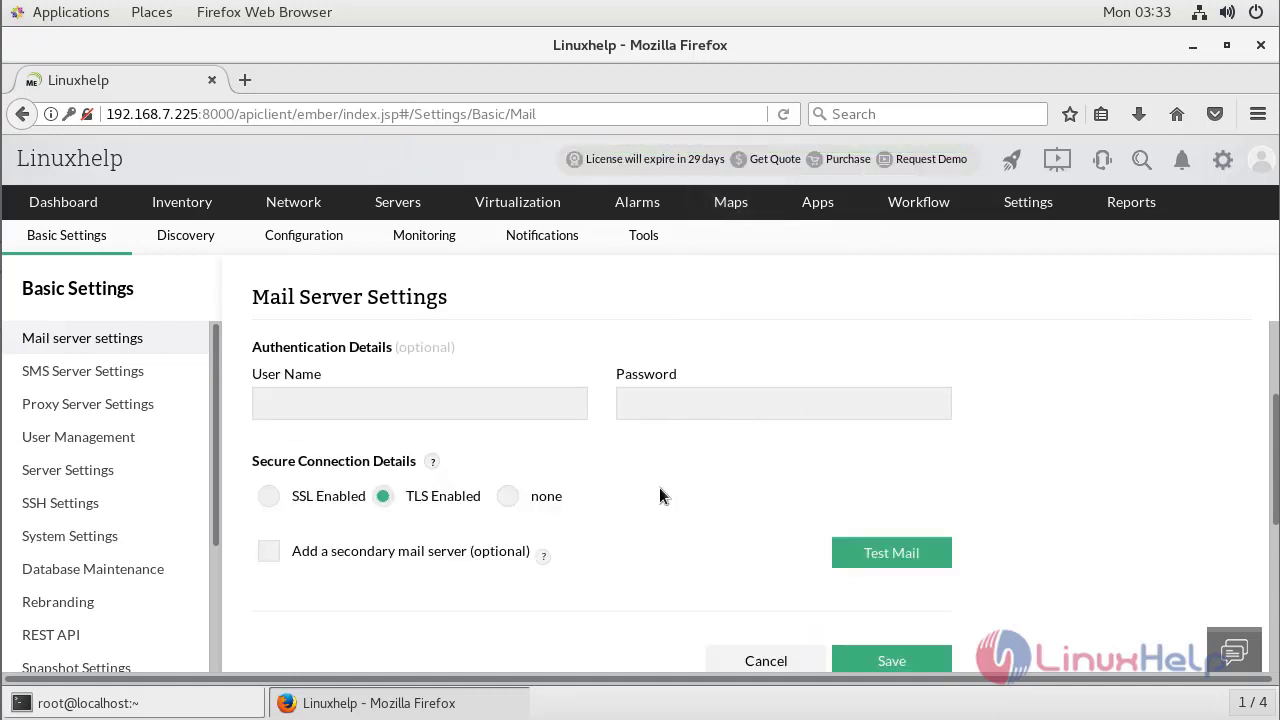